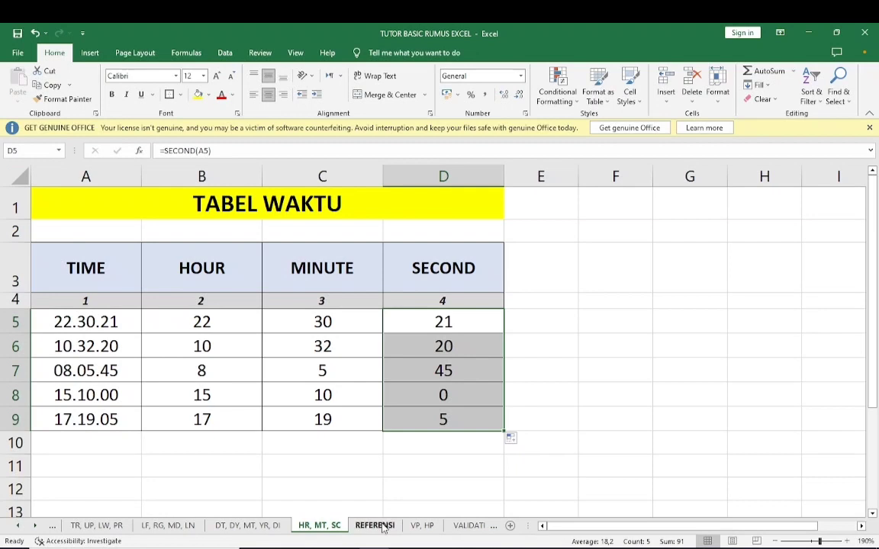
- Examine the VP, HP and VALIDATION LIST sheets, and the vertical and horizontal student tables on the REFERENSI sheet
left_click(408, 528)
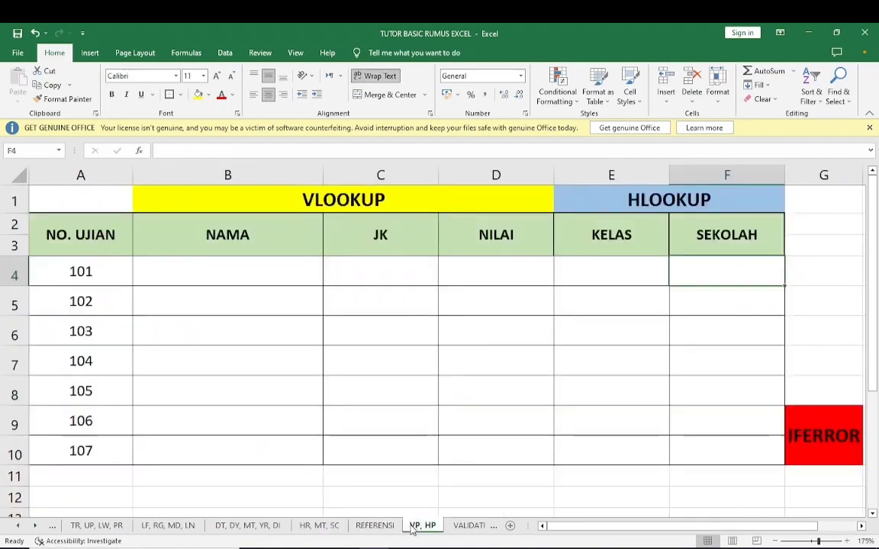
left_click(469, 528)
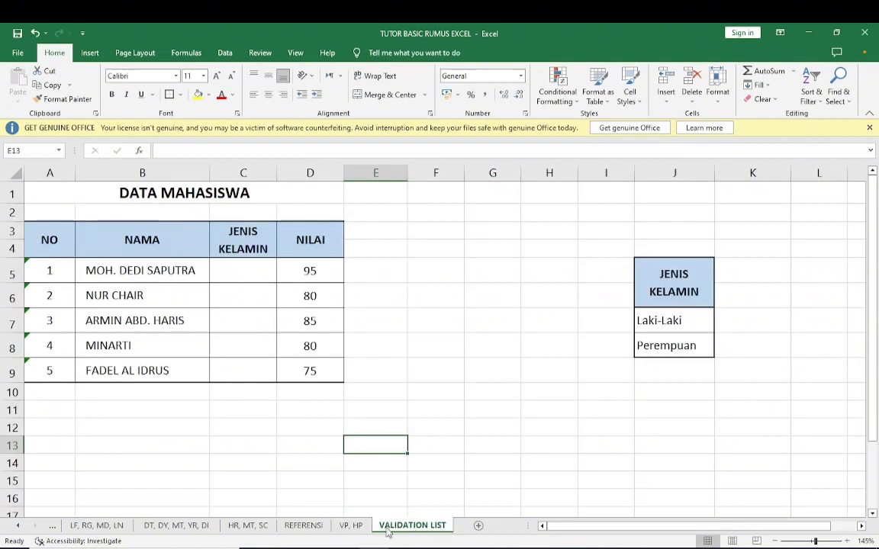
left_click(301, 527)
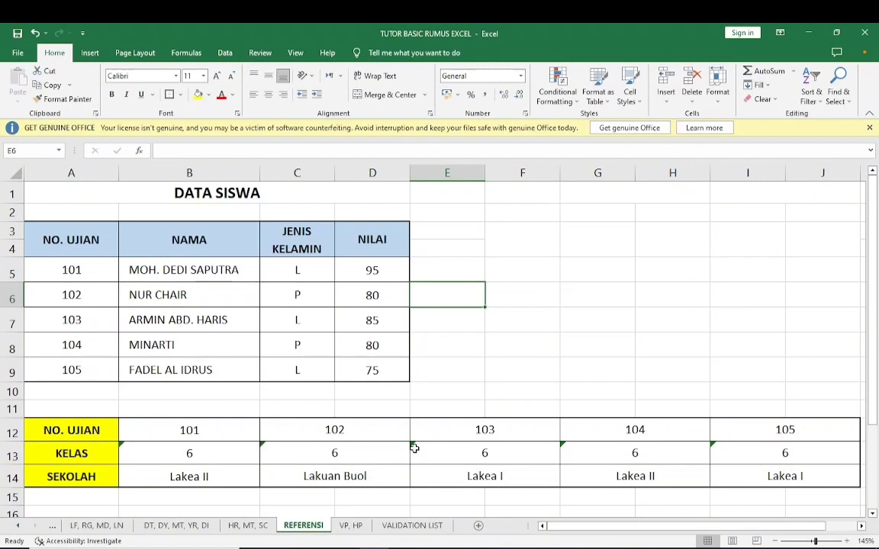
left_click(351, 525)
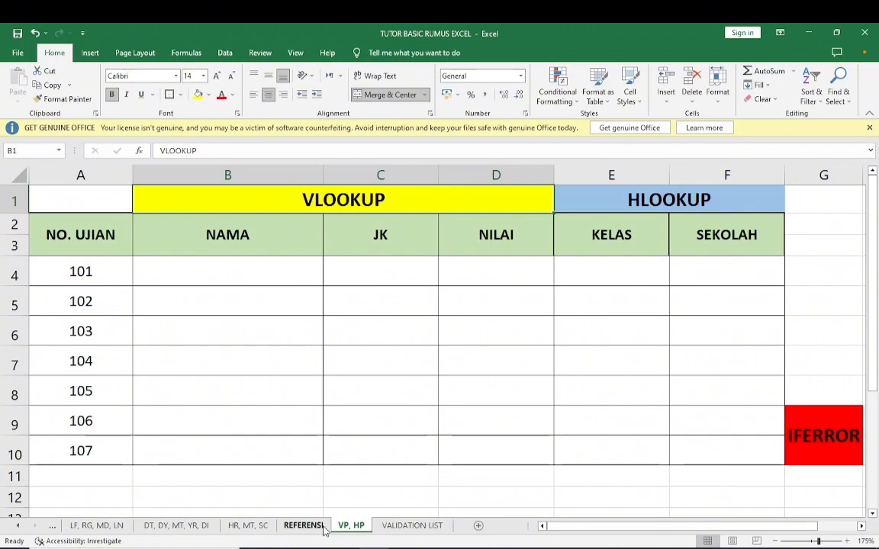
left_click(319, 527)
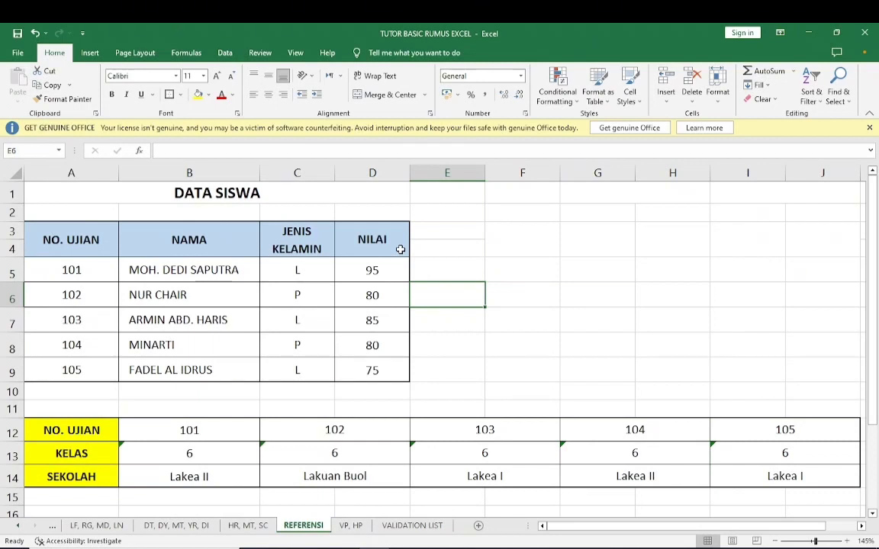
left_click_drag(439, 237, 425, 365)
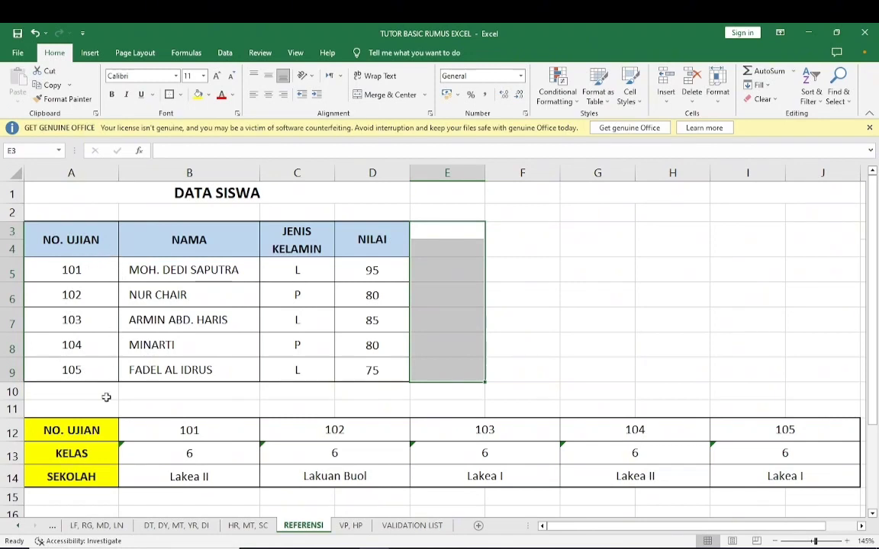
left_click_drag(106, 412, 804, 413)
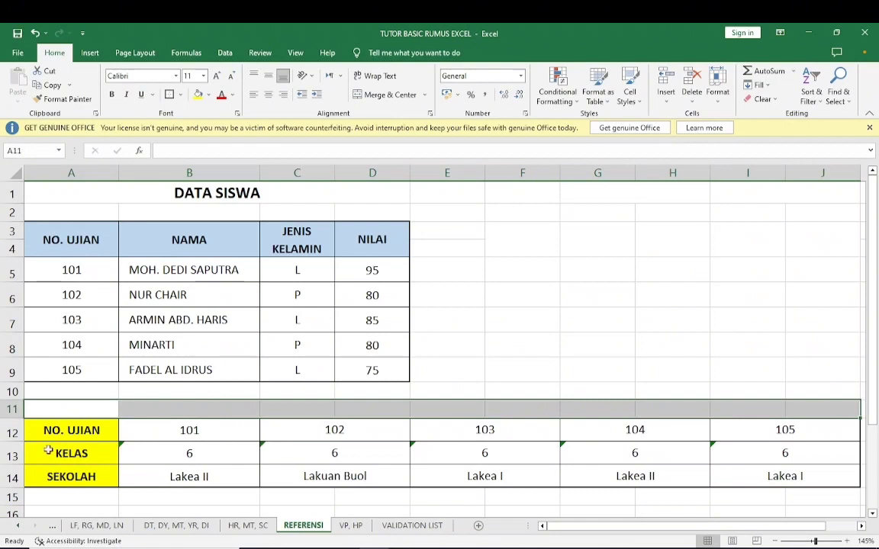
left_click(225, 392)
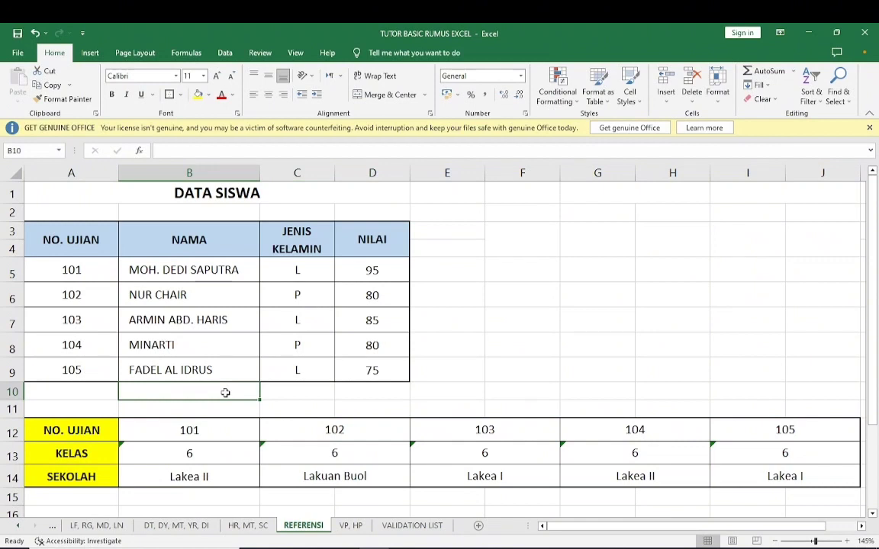
- Begin a VLOOKUP formula in cell B4 of the VP, HP sheet with A4 as the lookup value
left_click(351, 526)
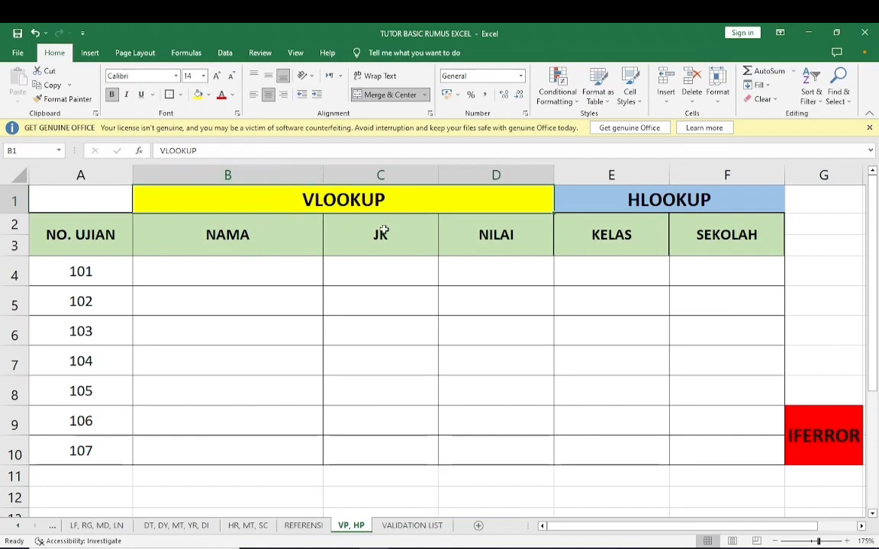
left_click(281, 274)
type("=")
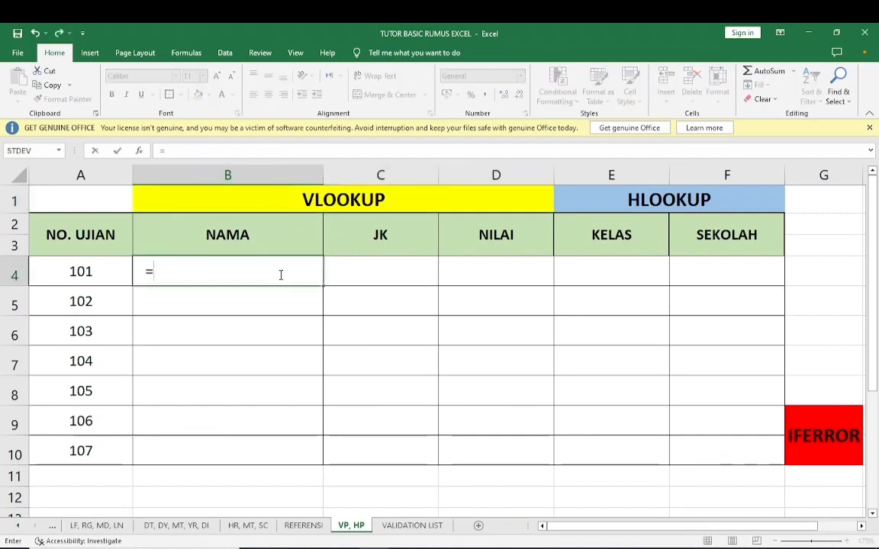
type("VLOOKUP")
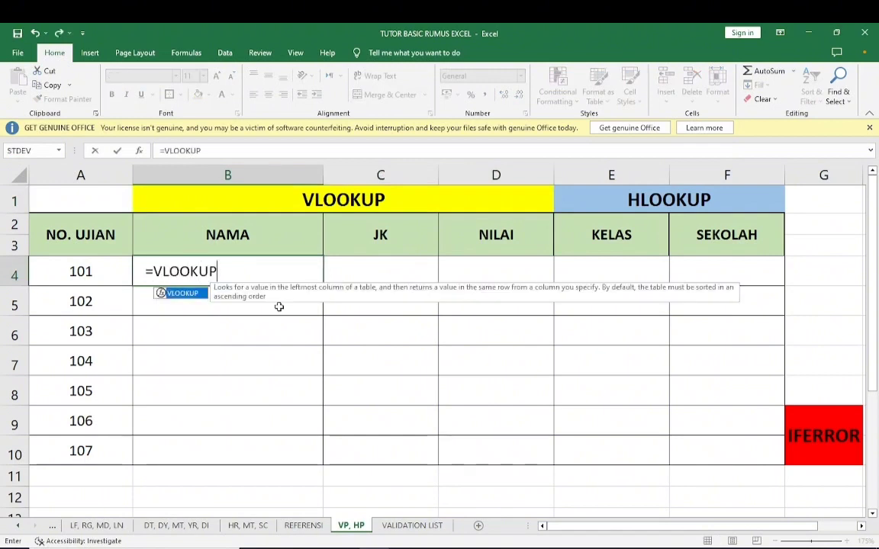
type("(")
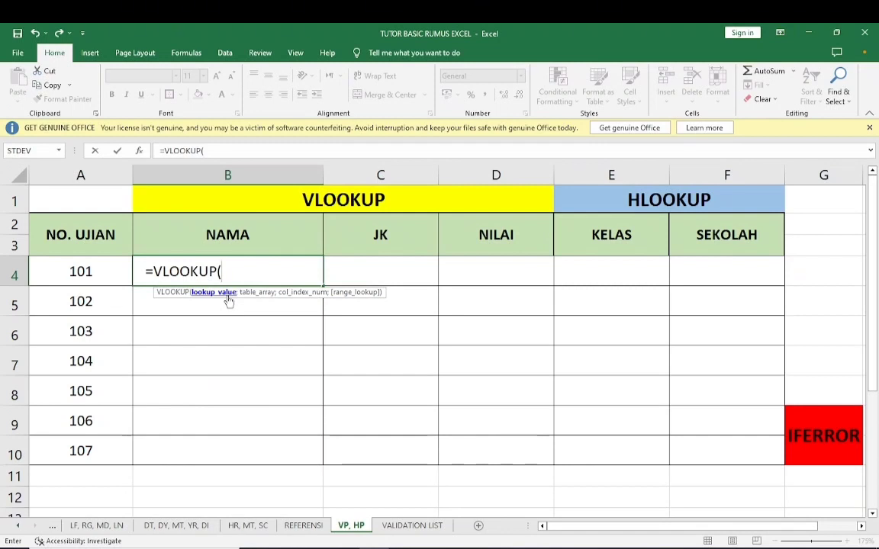
left_click(112, 273)
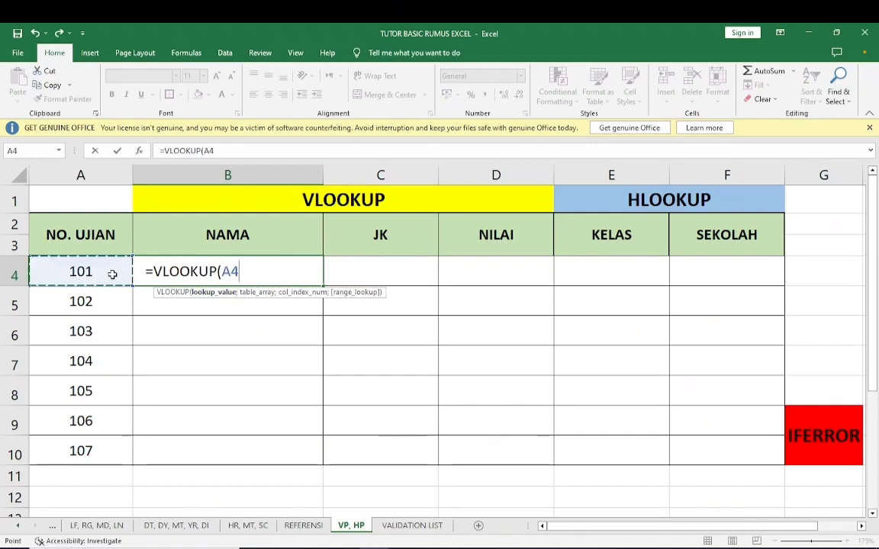
type(";")
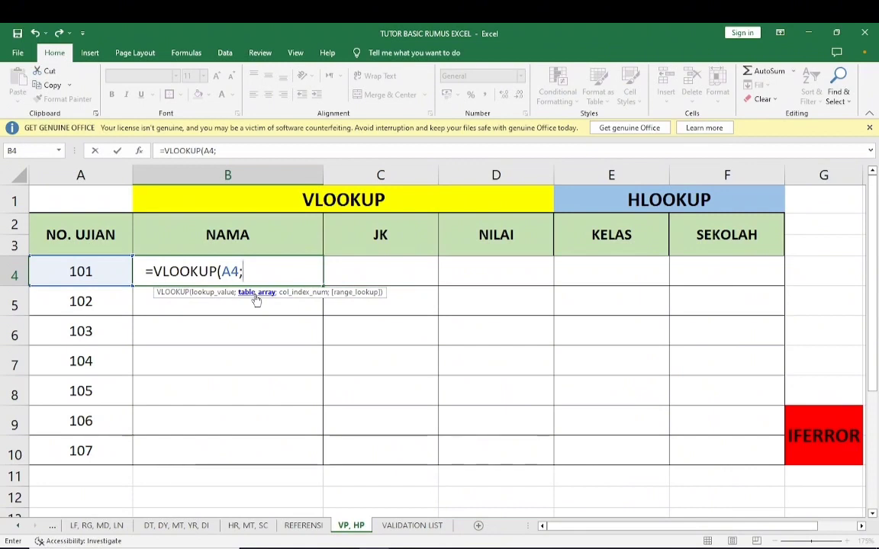
- Add the absolute range REFERENSI!$A$3:$D$9 as the table array and 2 as the column index in the VLOOKUP formula
left_click(303, 525)
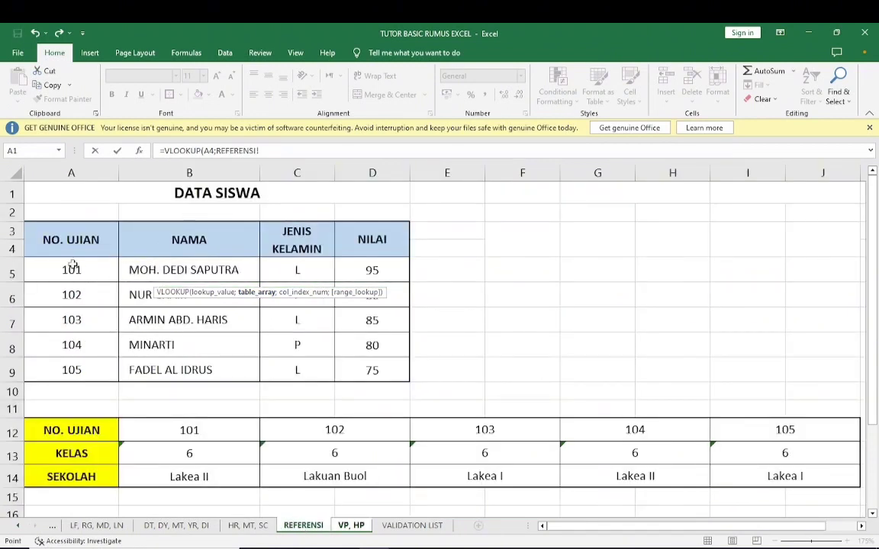
left_click_drag(61, 251, 372, 369)
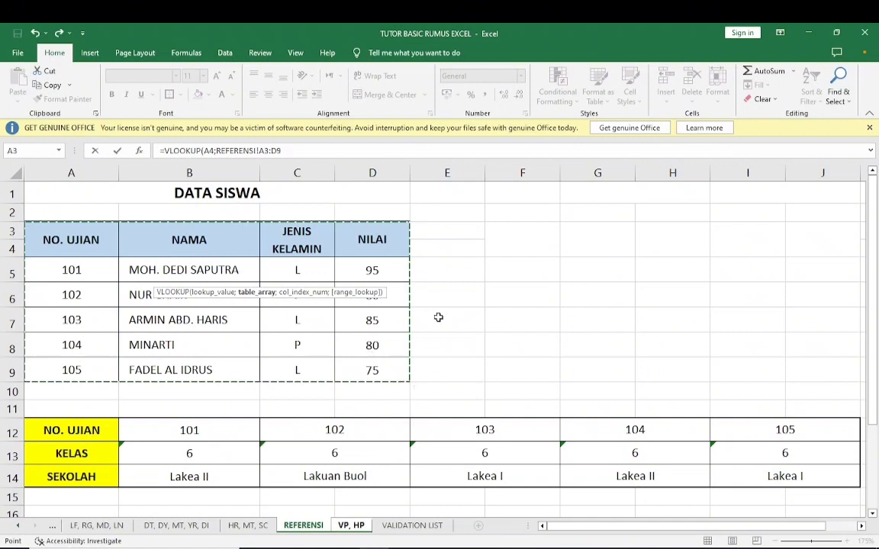
key("F4")
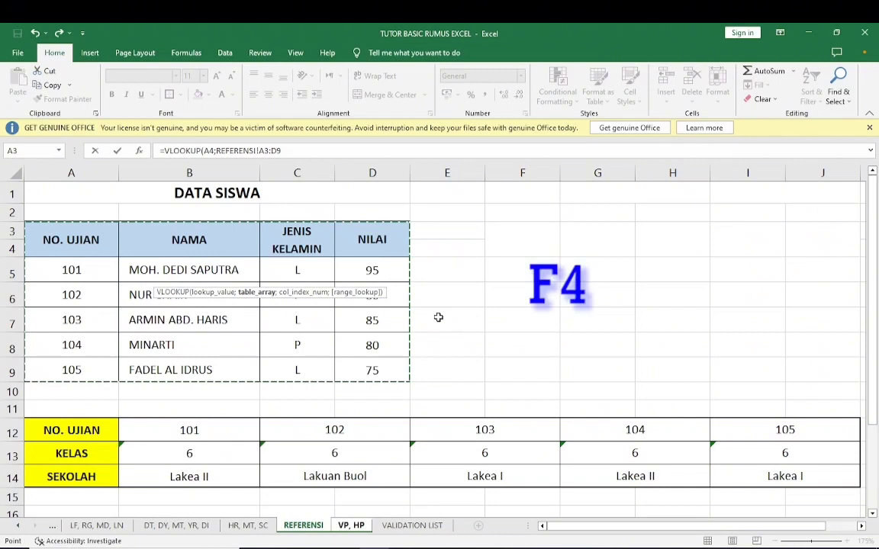
key("F4")
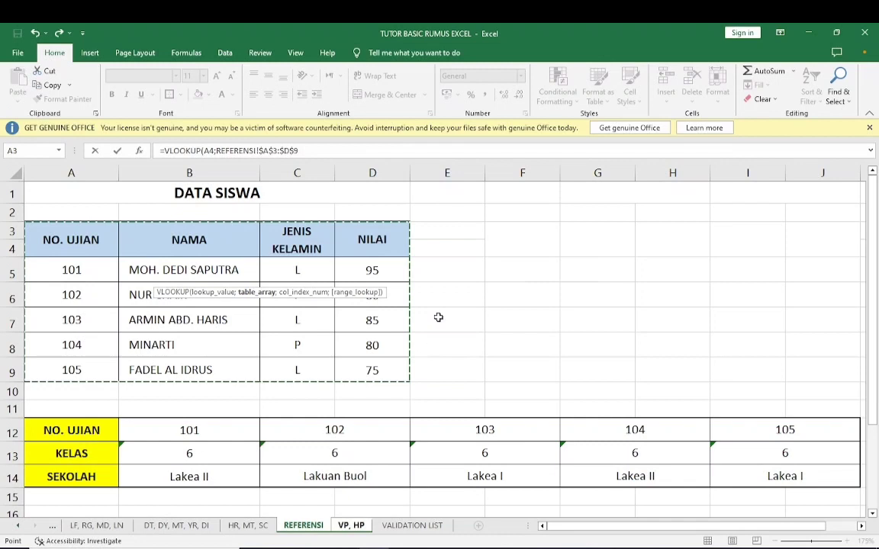
type(";")
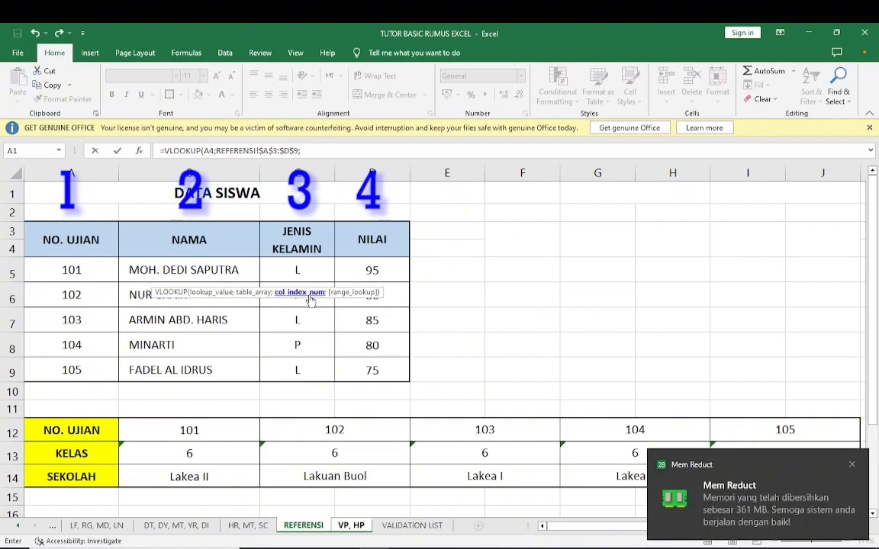
type("2")
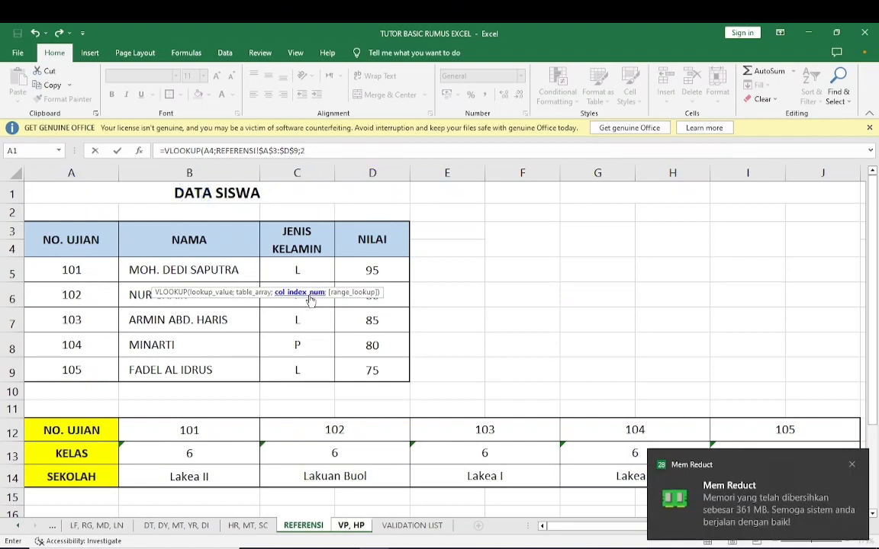
type(";")
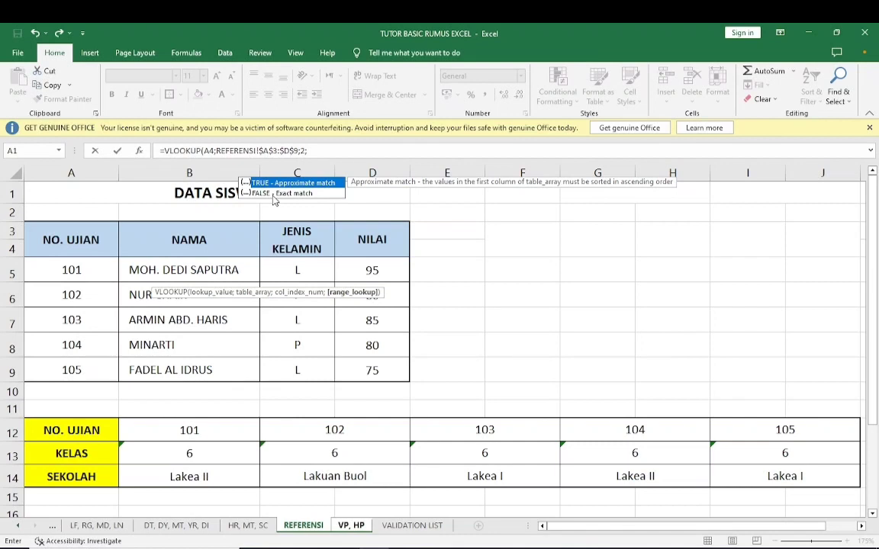
left_click(267, 194)
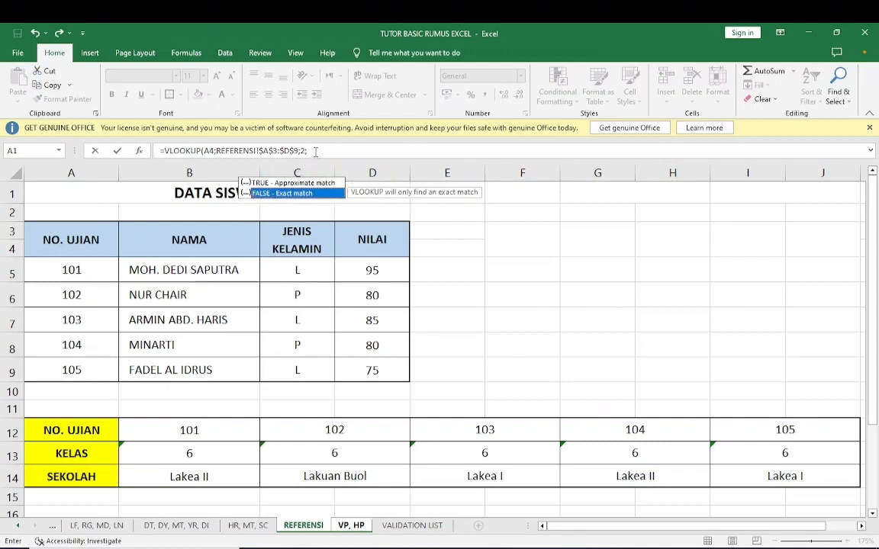
left_click(315, 151)
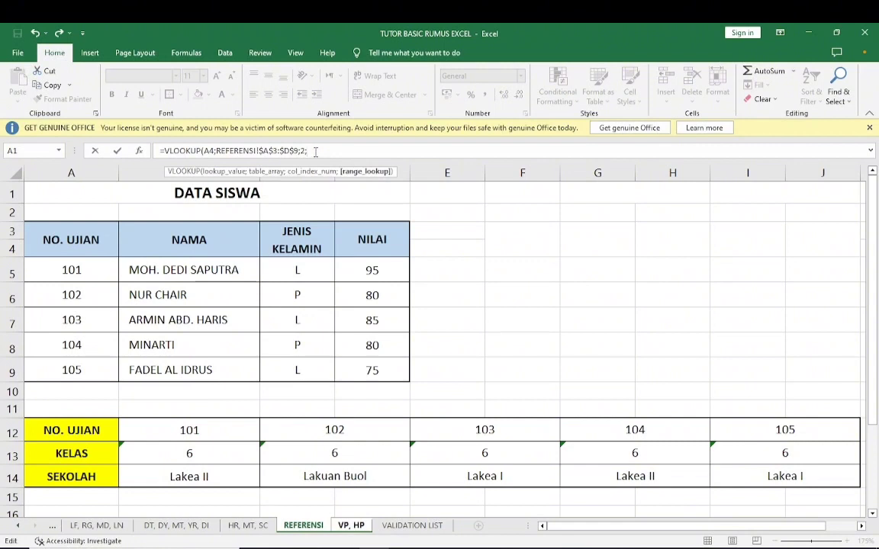
type("FALSE")
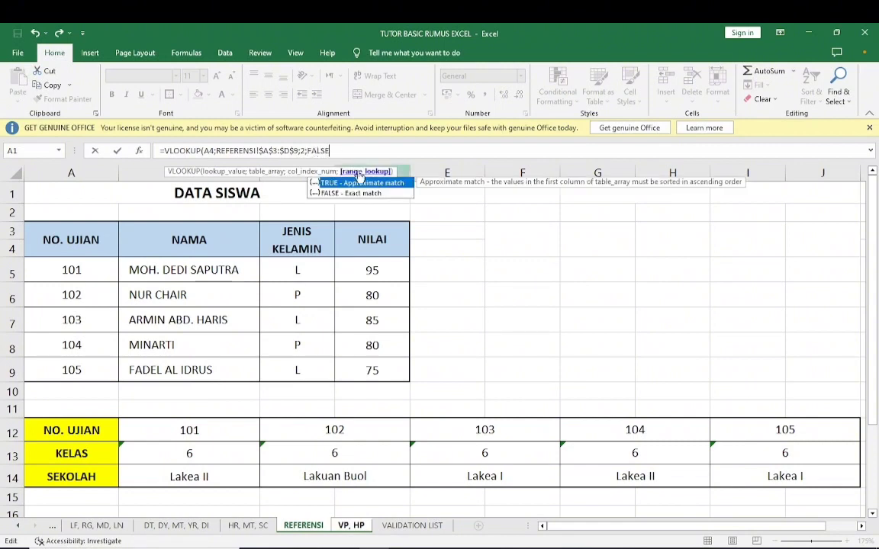
key("BackSpace")
key("BackSpace")
key("BackSpace")
key("BackSpace")
key("BackSpace")
- Complete the VLOOKUP formula for B4 with 0 as the range lookup argument
type("0")
type(")")
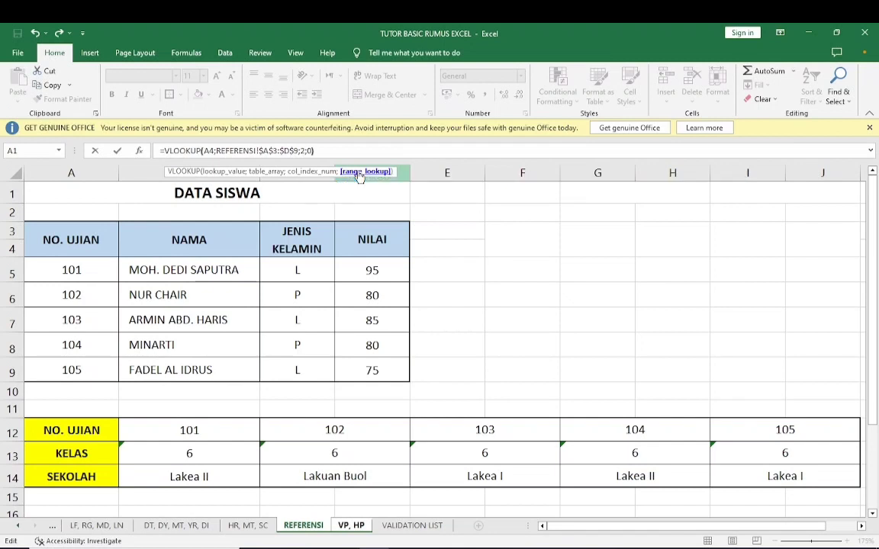
key("Return")
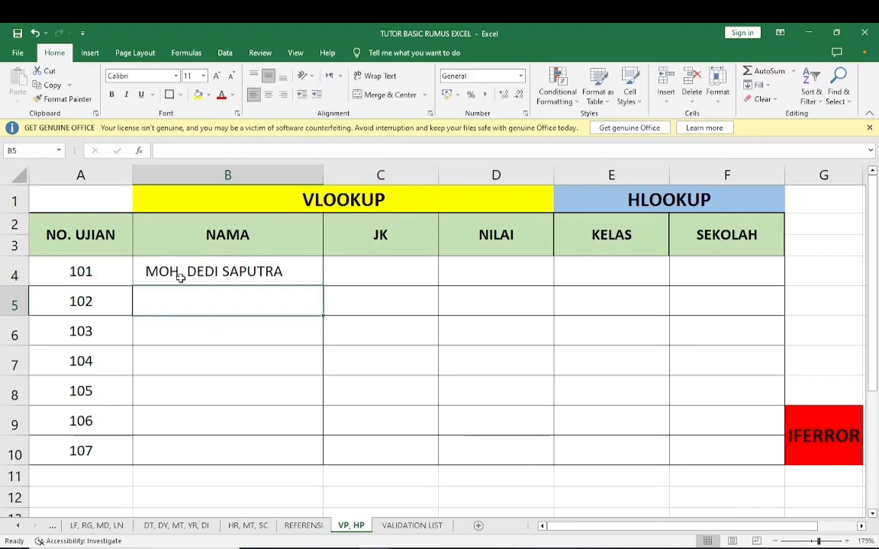
- Check the first name against the REFERENSI sheet and fill the B4 formula down the NAMA column through B10
left_click(290, 524)
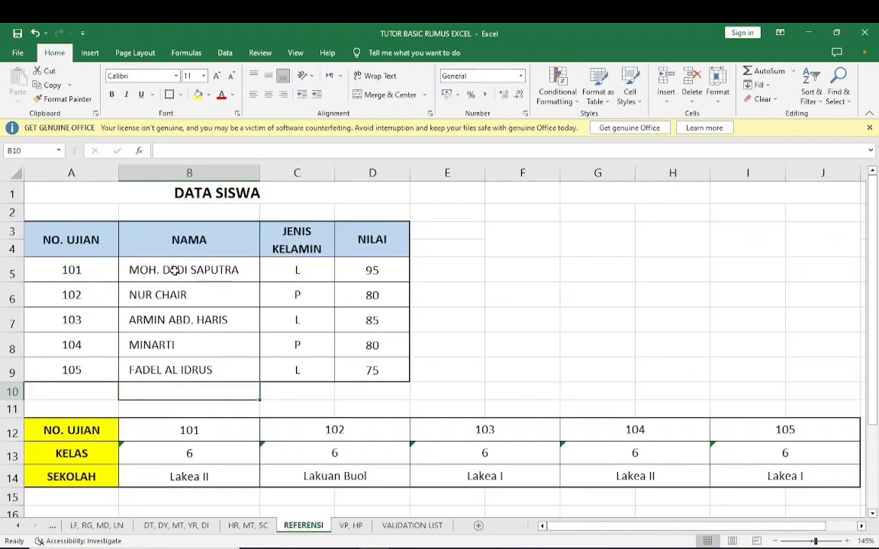
left_click(350, 533)
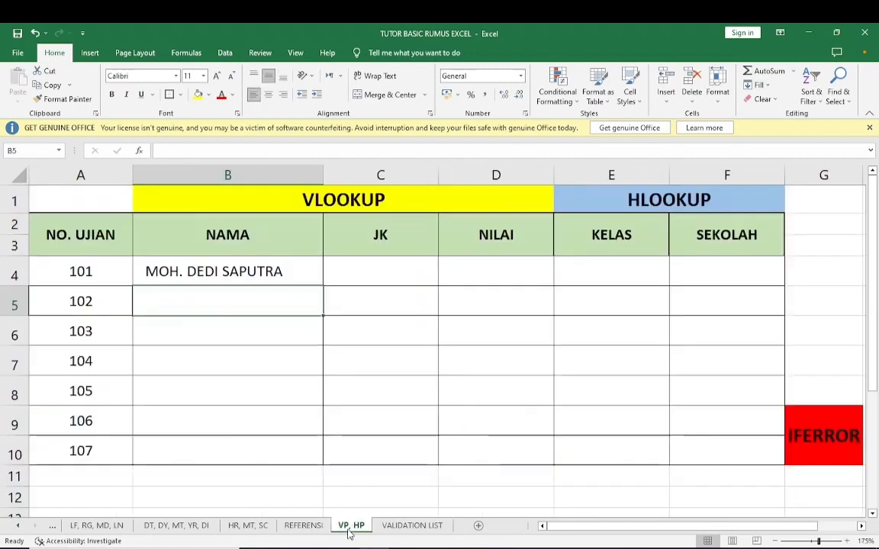
double_click(325, 285)
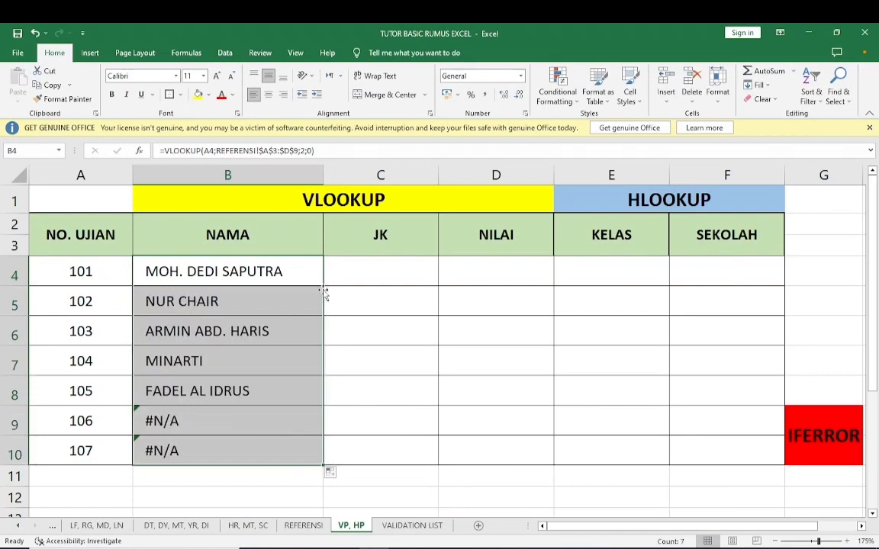
- Check the rows for exam numbers 106 and 107 against the DATA SISWA table on the REFERENSI sheet
left_click_drag(104, 428, 231, 445)
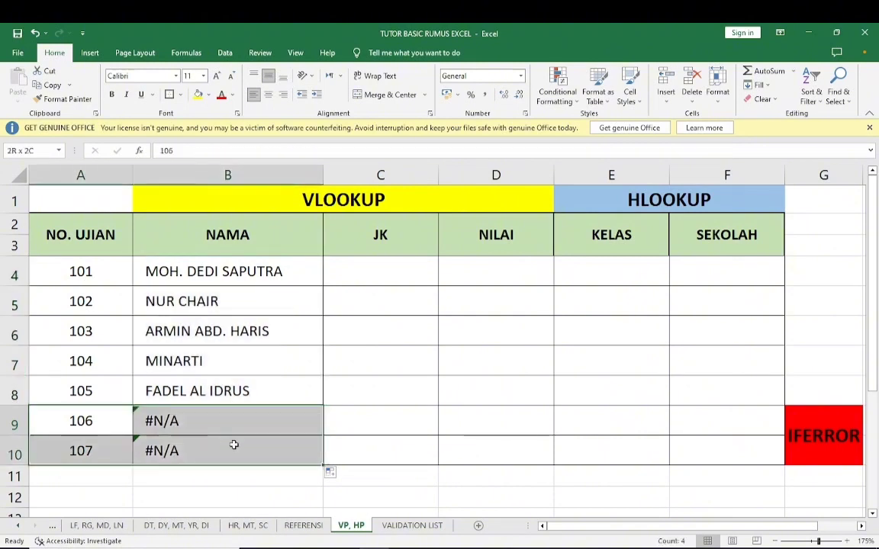
left_click(302, 526)
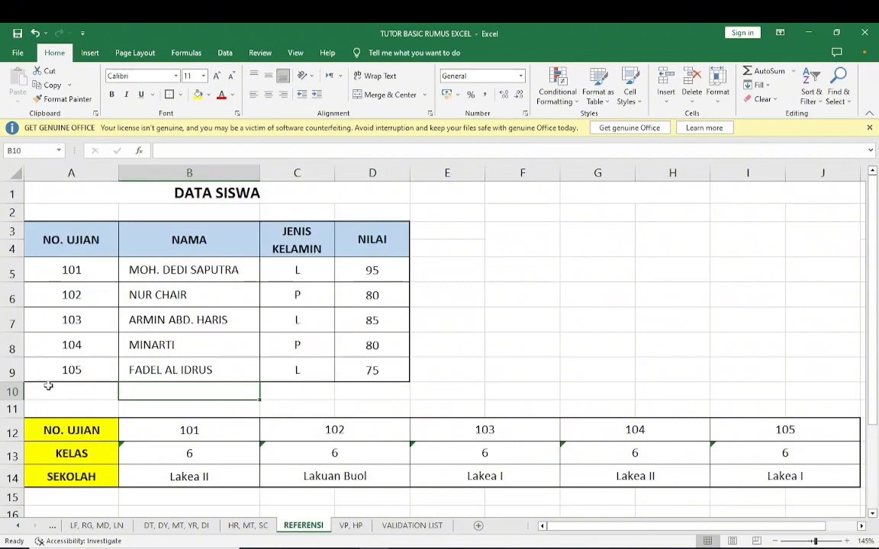
left_click(347, 527)
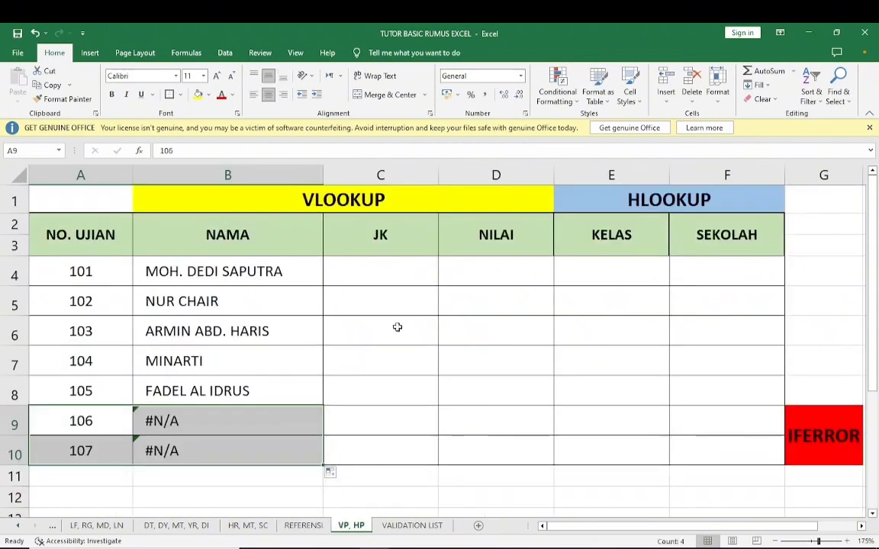
- Start a VLOOKUP formula in C4 of the JK column with A4 as the lookup value
left_click(390, 275)
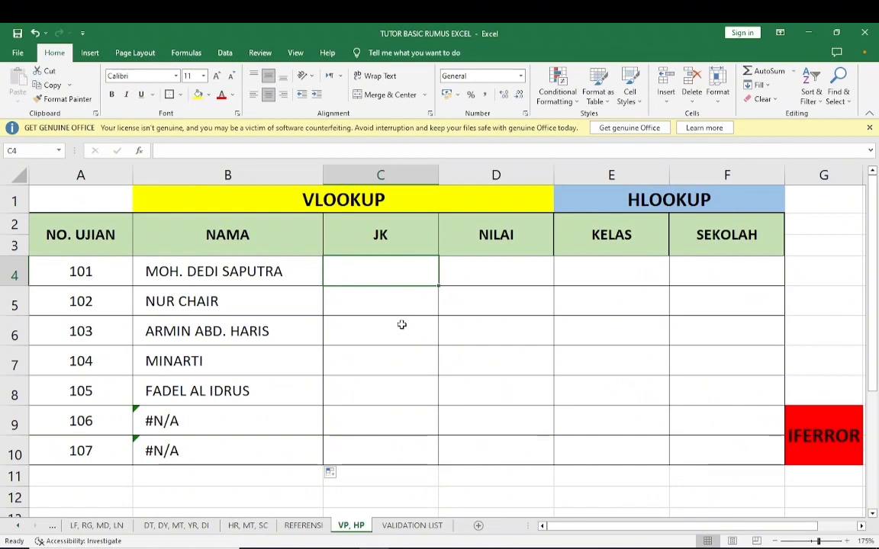
type("=")
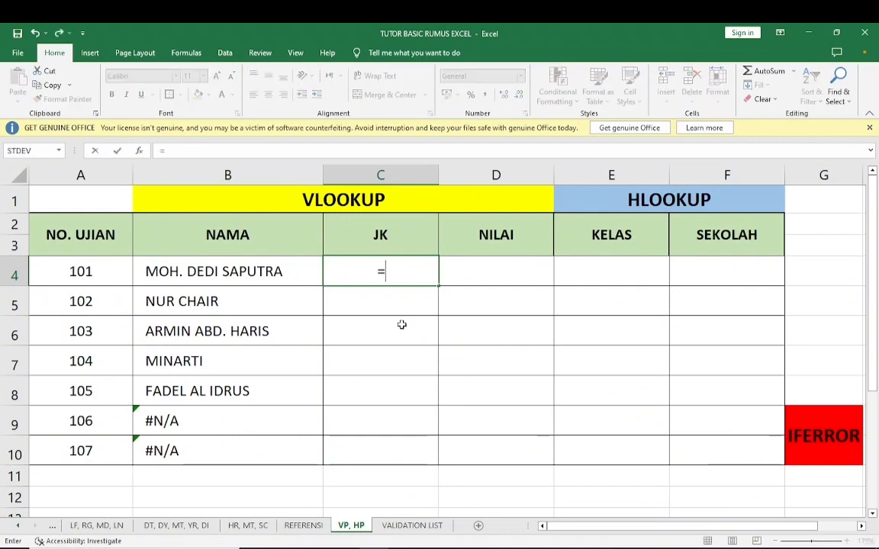
type("VLO")
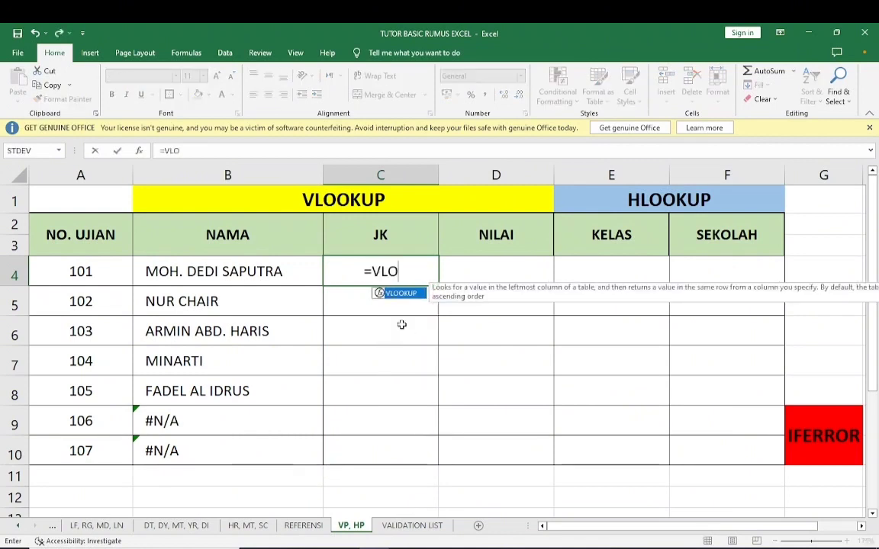
type("OKUP(")
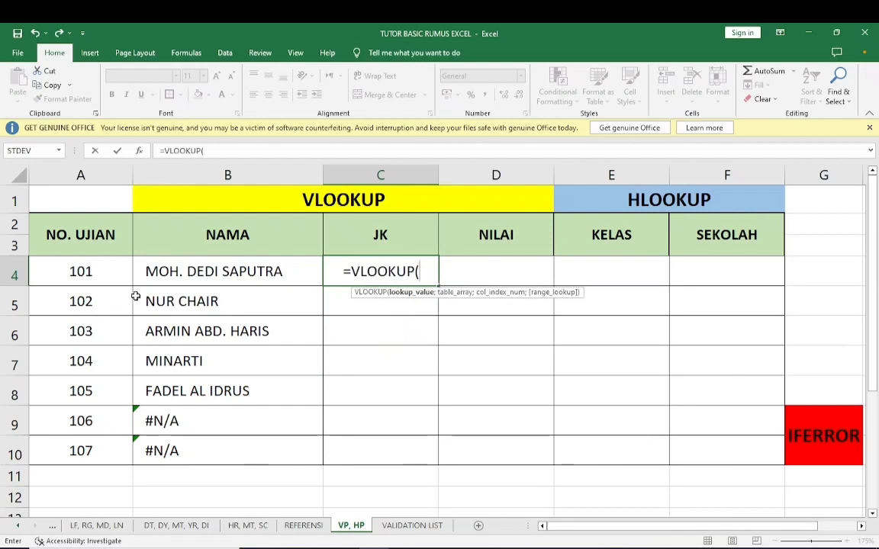
left_click(86, 268)
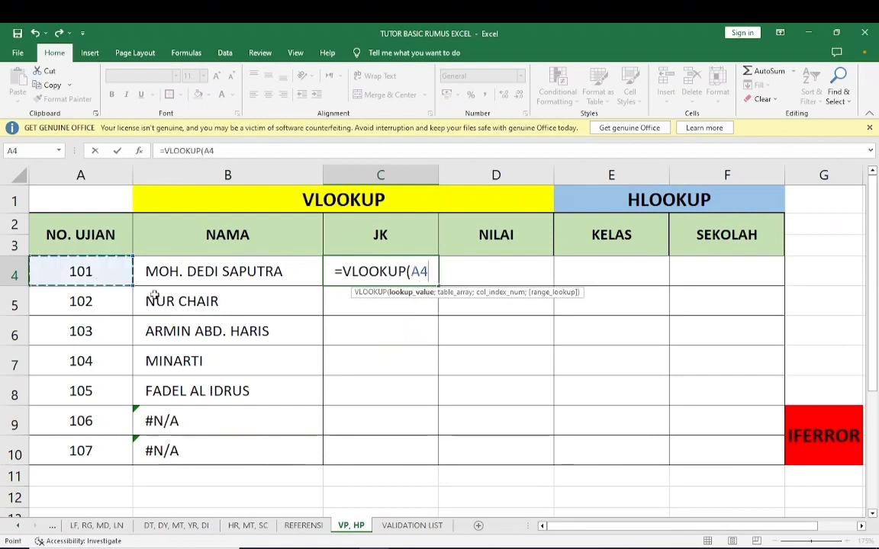
type(";")
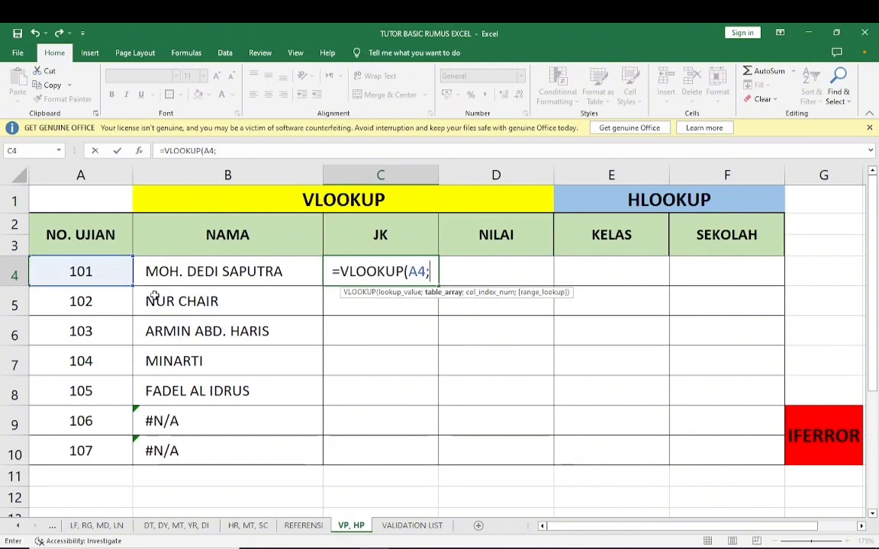
- Add the absolute range REFERENSI!$A$3:$D$9 as the table array and 3 as the column index in the C4 formula
left_click(303, 525)
left_click_drag(69, 225, 367, 362)
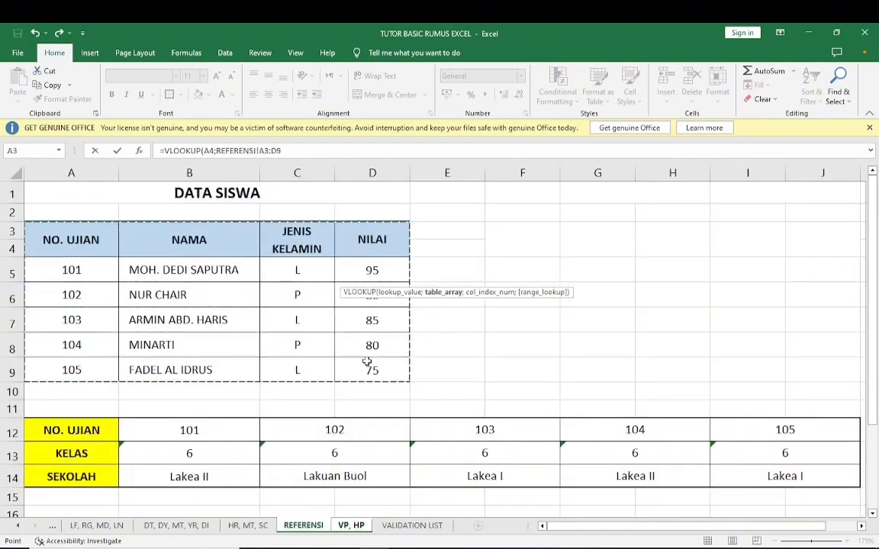
key("F4")
type(";")
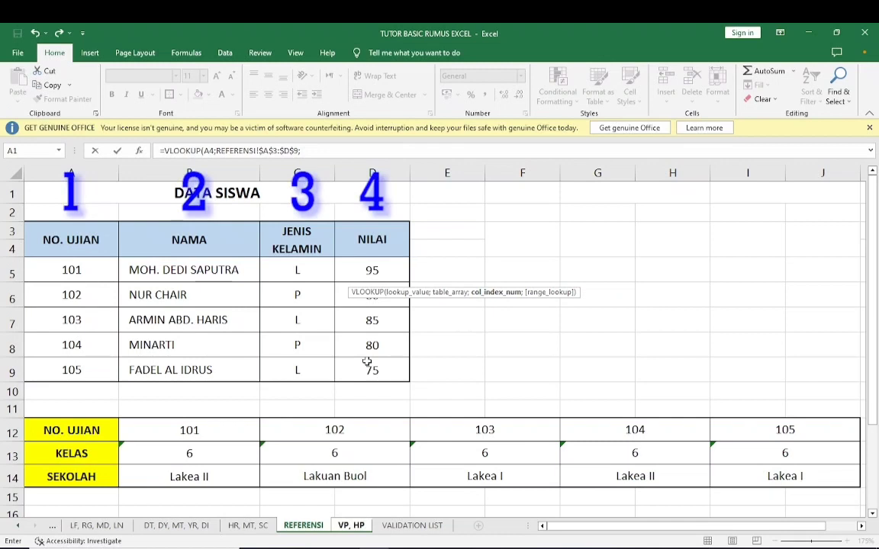
type("3")
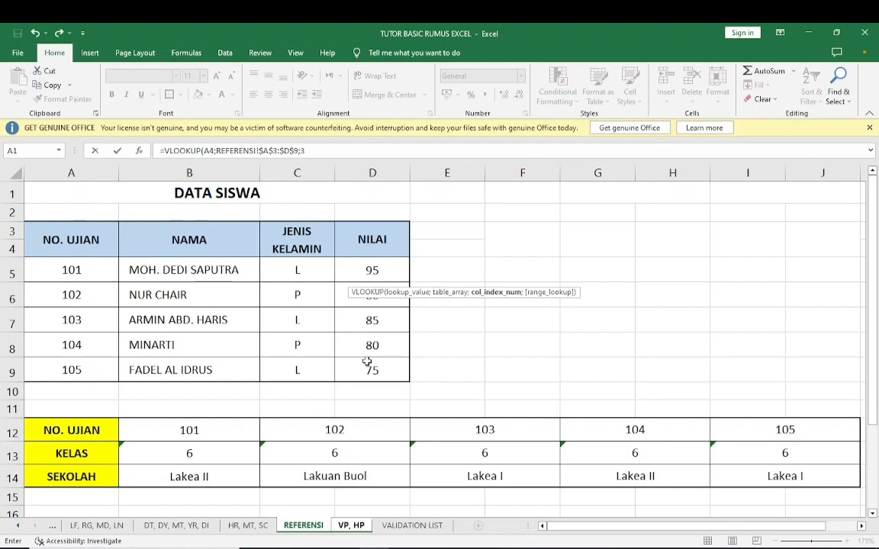
- Complete the C4 formula with 0 as the range lookup argument and fill it down the JK column through C10
type(";")
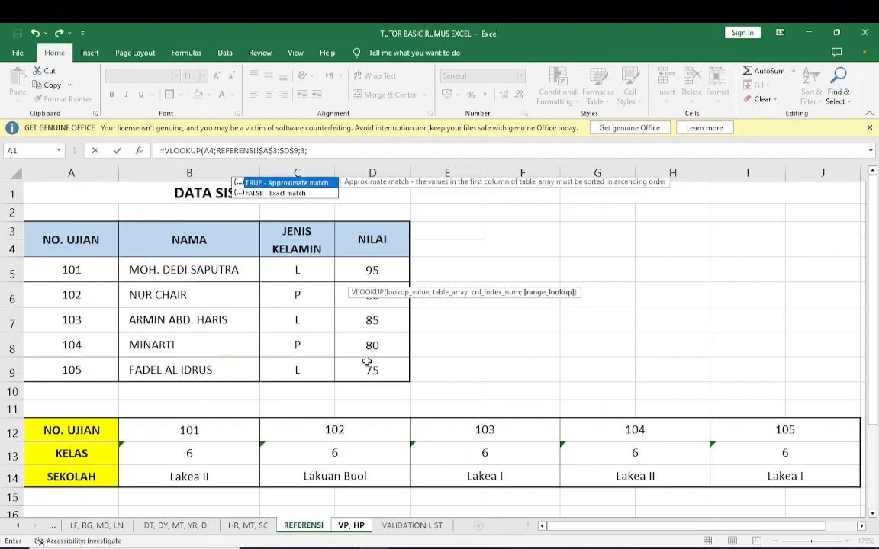
type("0)")
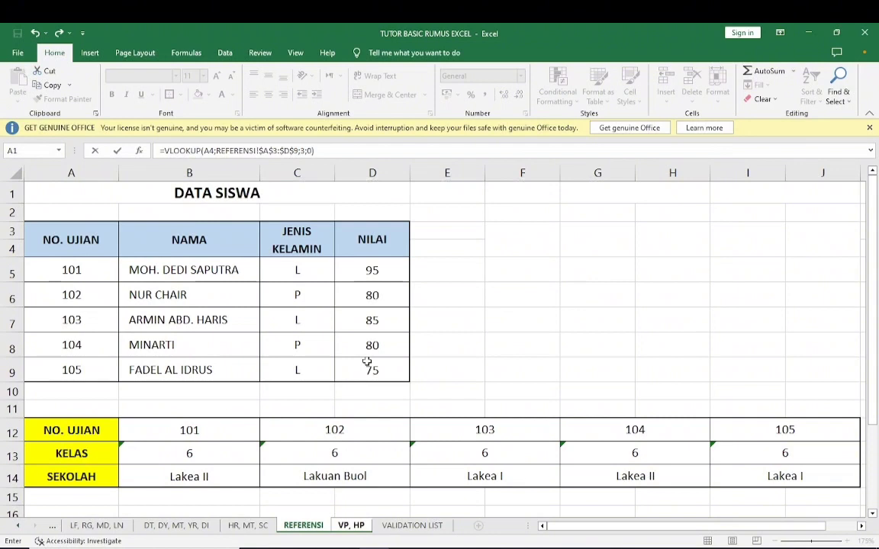
key("Return")
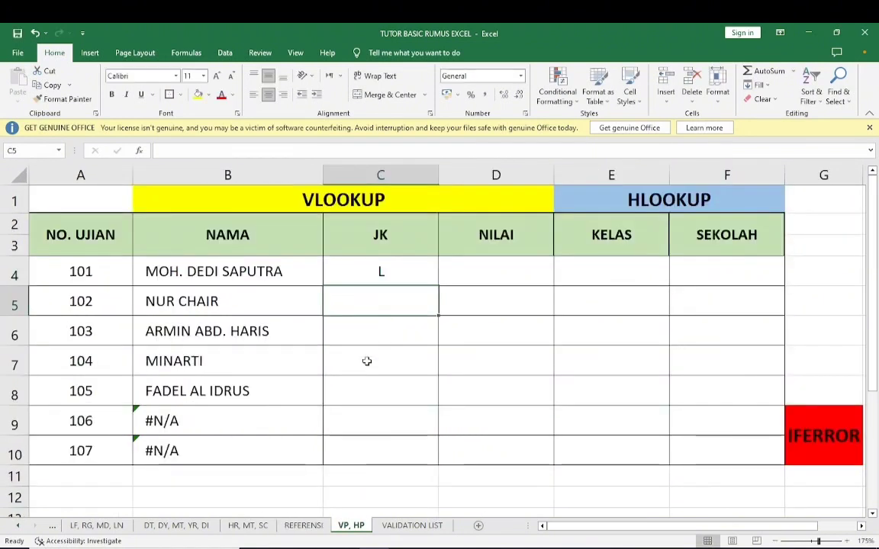
left_click(418, 265)
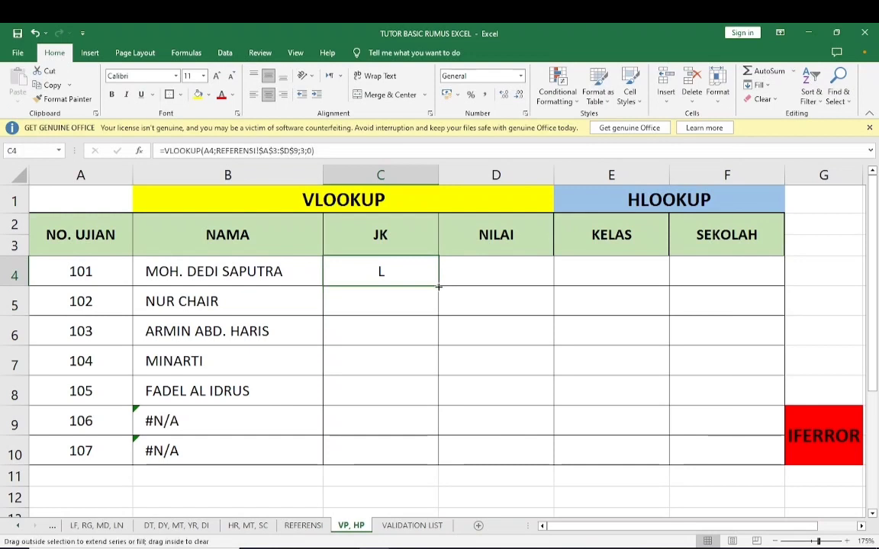
double_click(438, 286)
- Copy the VLOOKUP formula from C4 into D4 of the NILAI column
left_click(487, 268)
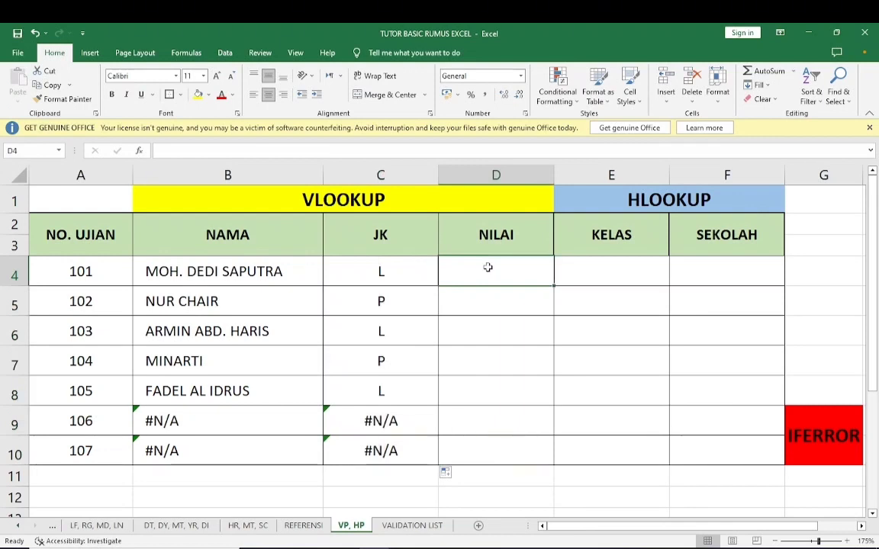
left_click(411, 281)
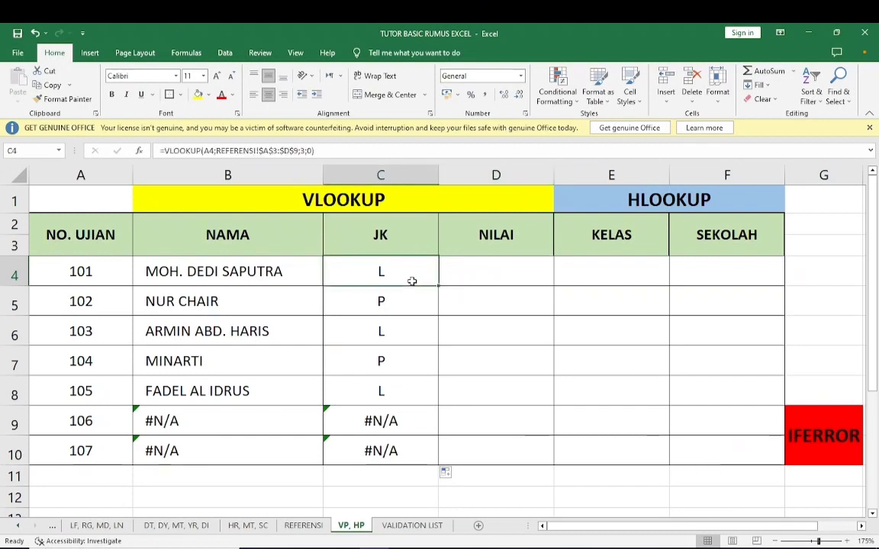
key("ctrl+c")
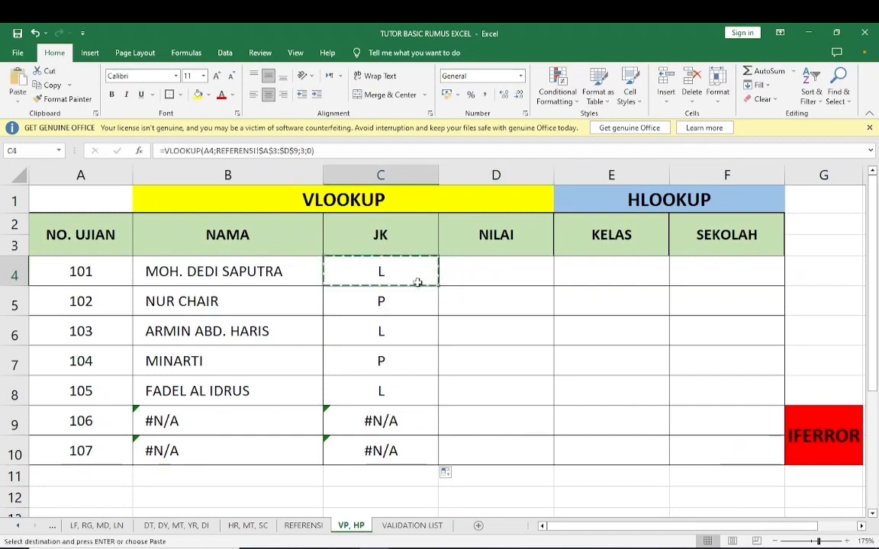
left_click(500, 279)
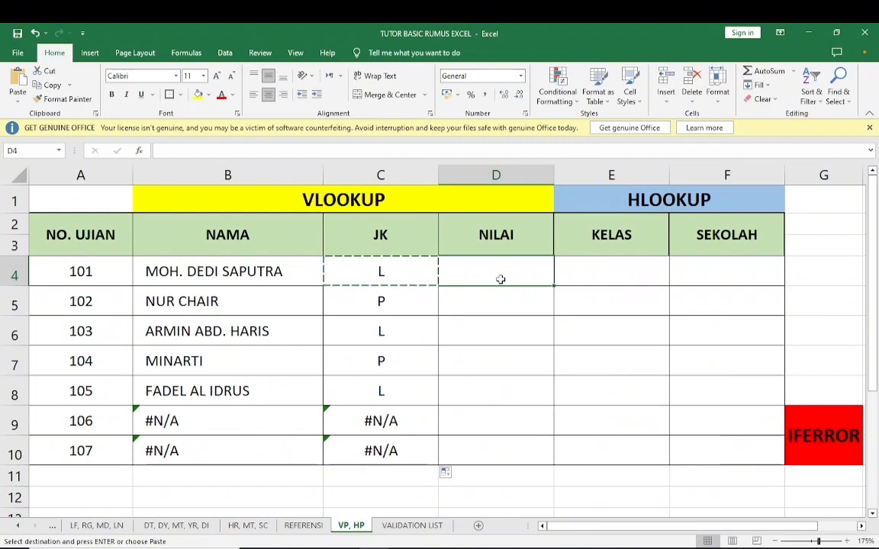
left_click(416, 280)
left_click(476, 278)
key("ctrl+v")
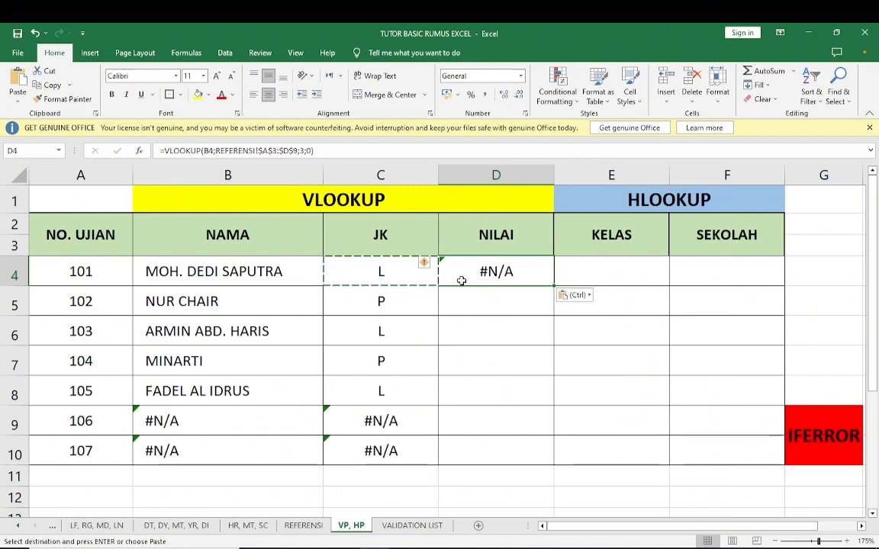
- Change the lookup value of the D4 formula to A4
double_click(521, 270)
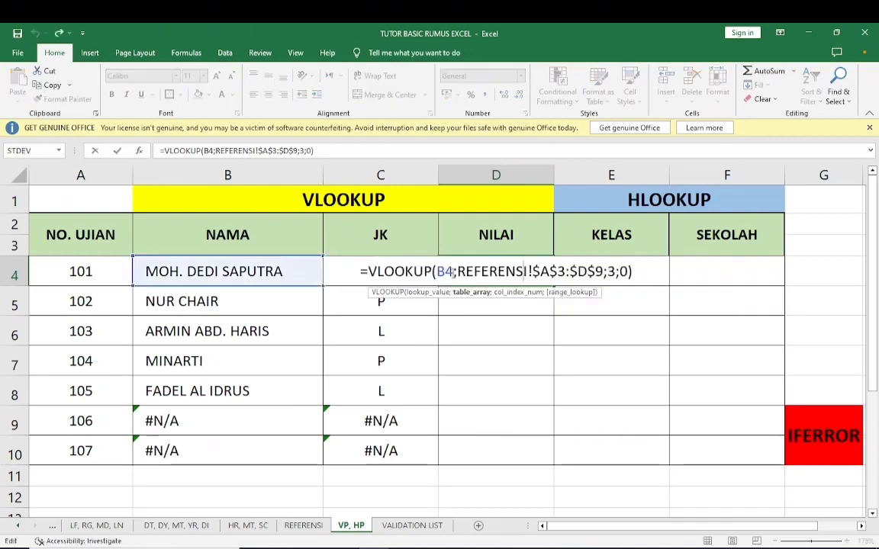
double_click(445, 271)
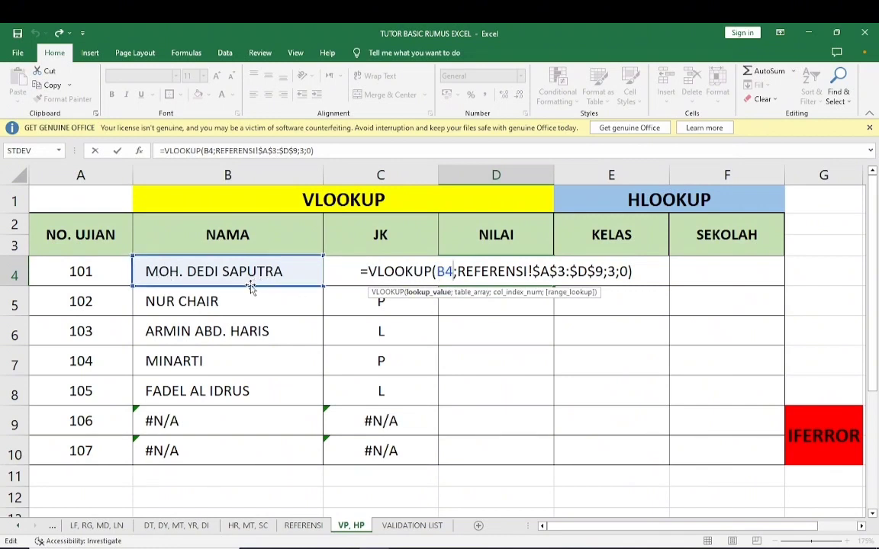
left_click(217, 293)
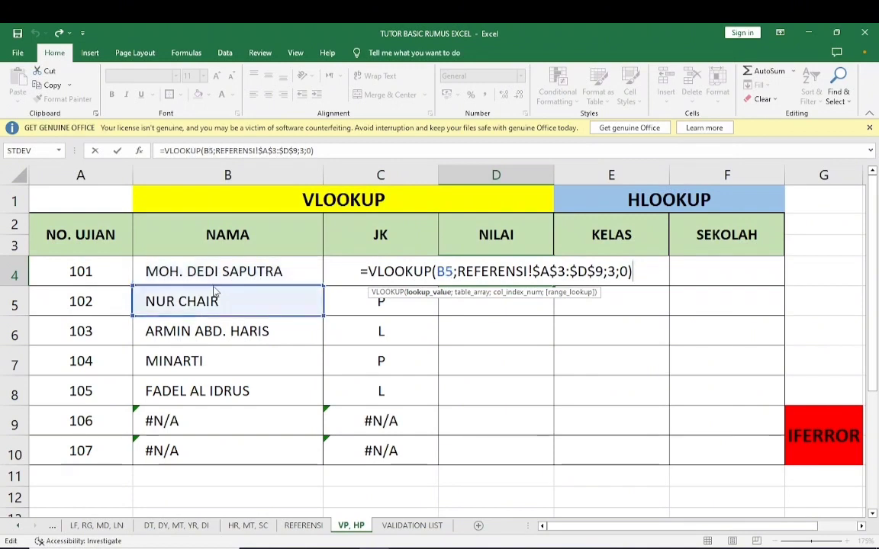
left_click(124, 283)
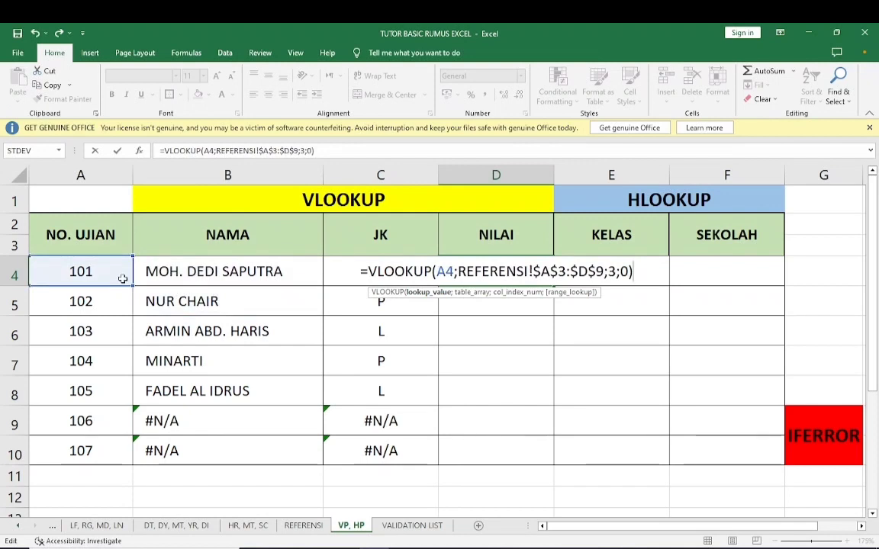
- Set the column index of the D4 VLOOKUP formula to 4 and commit it
double_click(612, 272)
type("4")
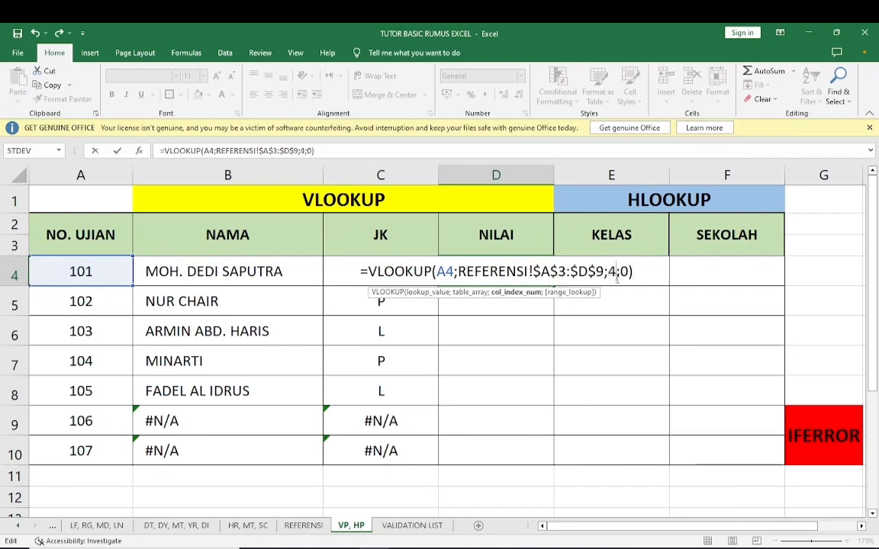
double_click(611, 272)
left_click(618, 274)
left_click(636, 272)
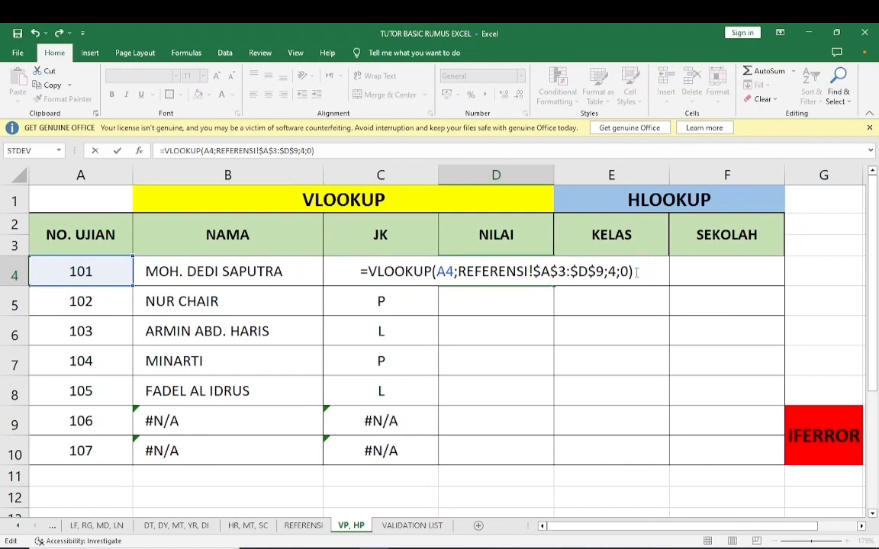
key("Return")
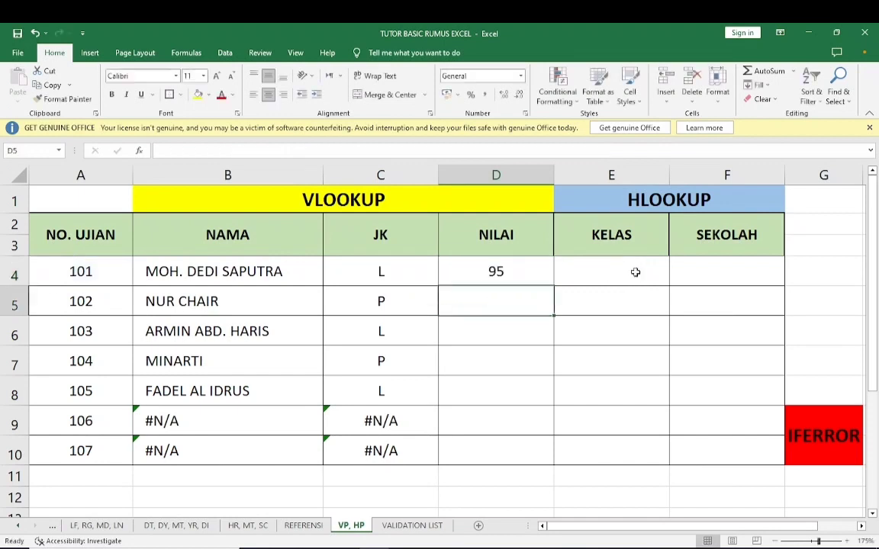
- Check the first NILAI score against the REFERENSI sheet and fill the D4 formula down through D10
left_click(526, 273)
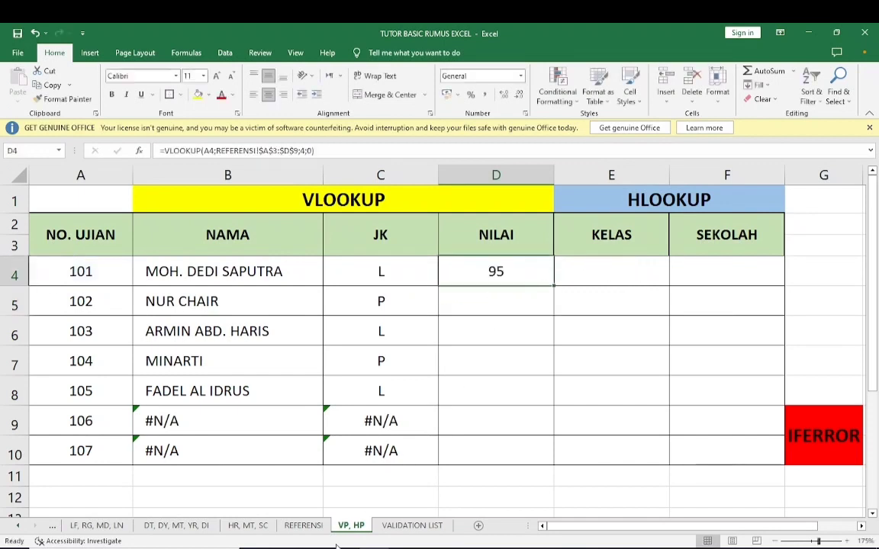
left_click(309, 527)
left_click(356, 273)
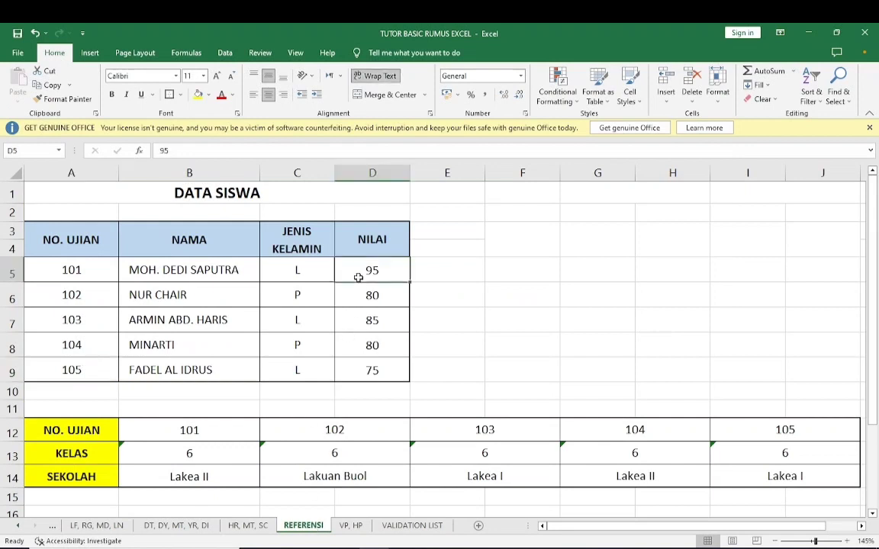
left_click(351, 526)
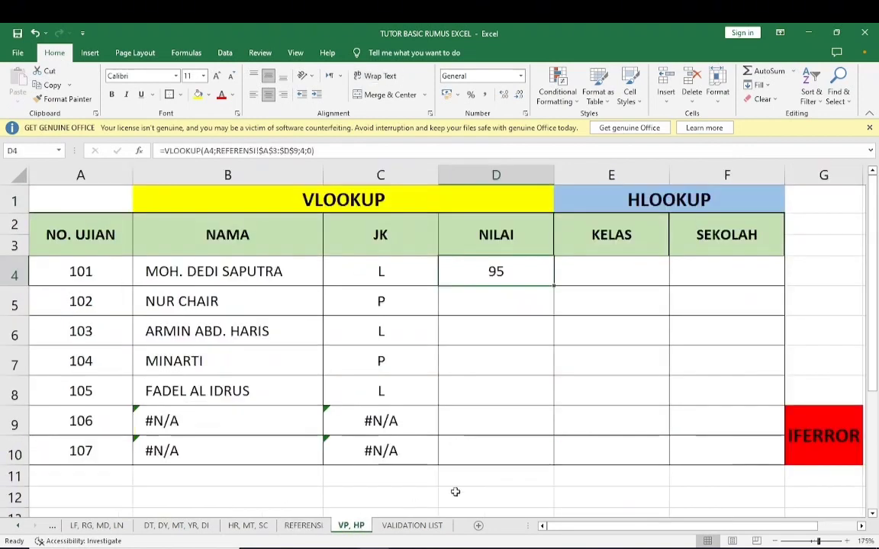
double_click(554, 287)
- Start an HLOOKUP formula in E4 of the KELAS column with A4 as the lookup value
left_click(596, 271)
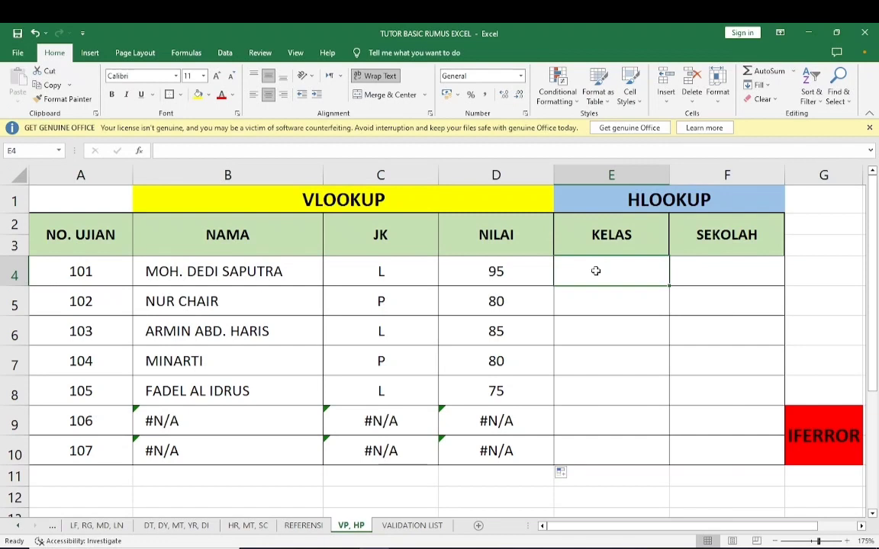
type("=")
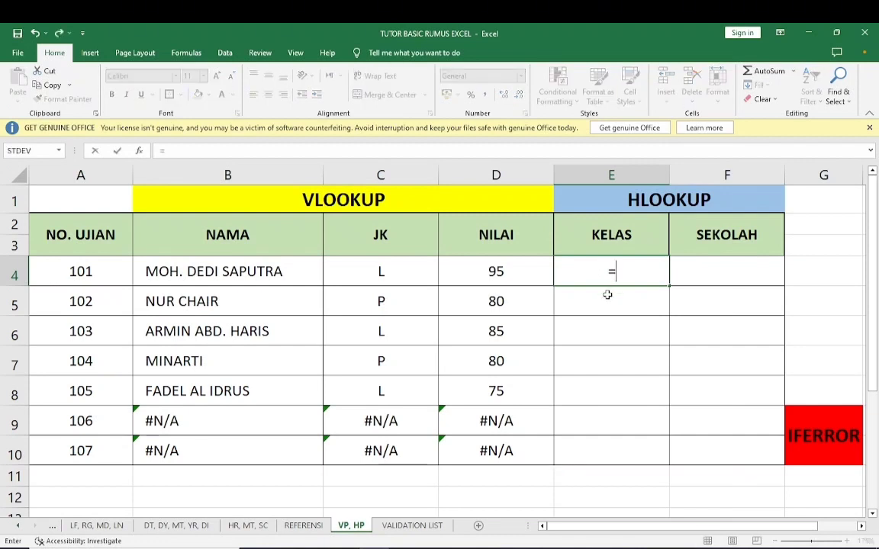
type("HL")
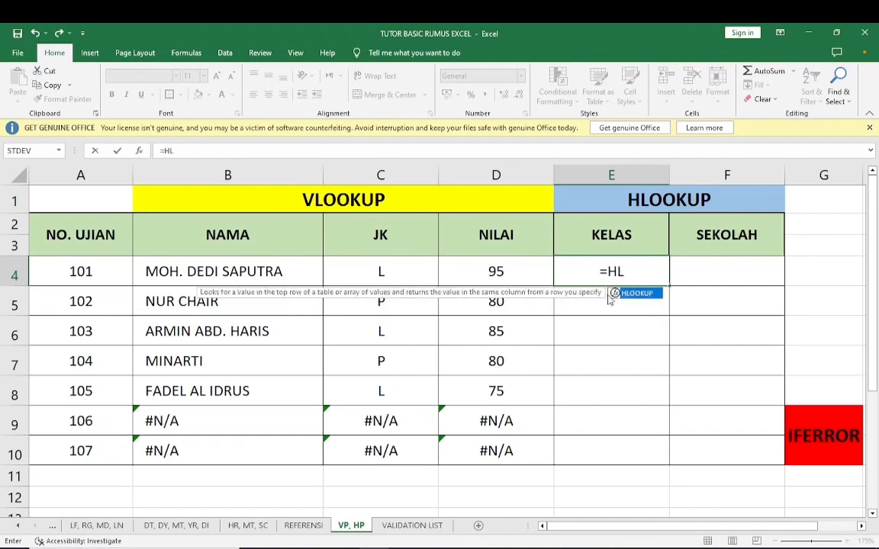
type("OOKUP(")
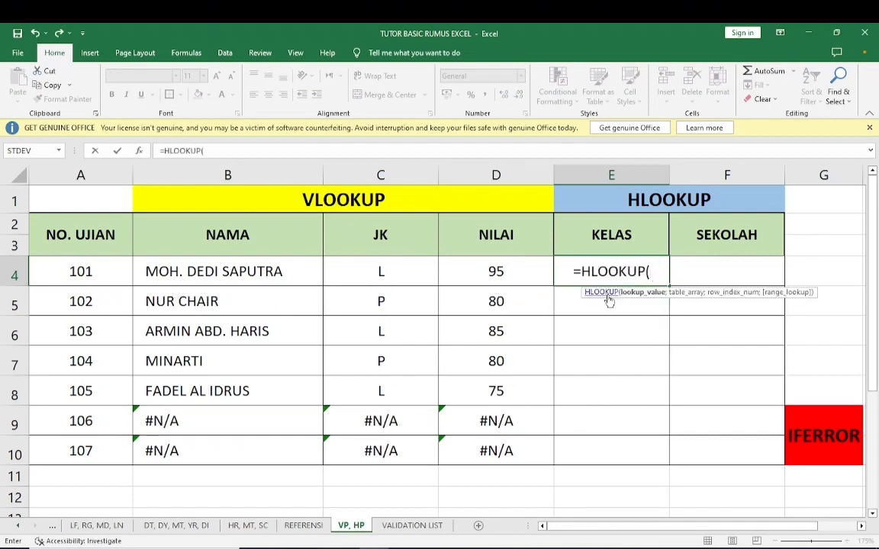
left_click(101, 275)
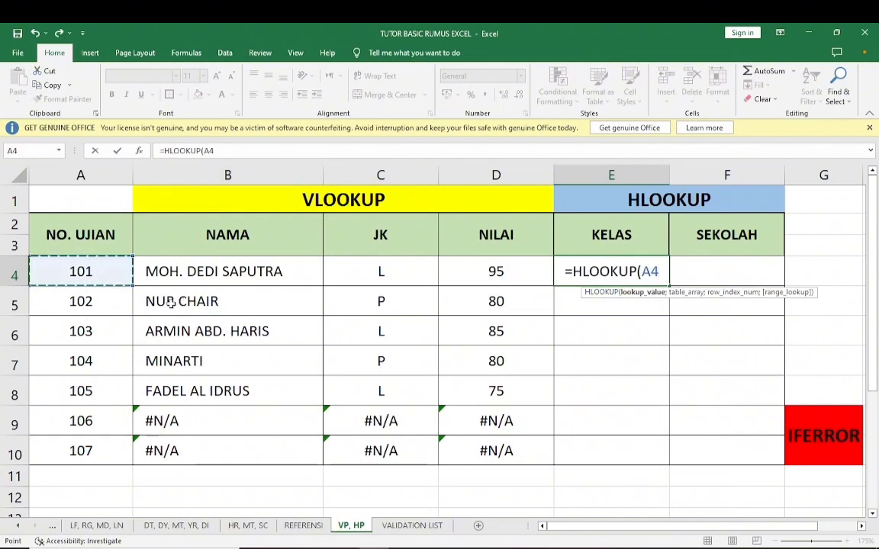
type(";")
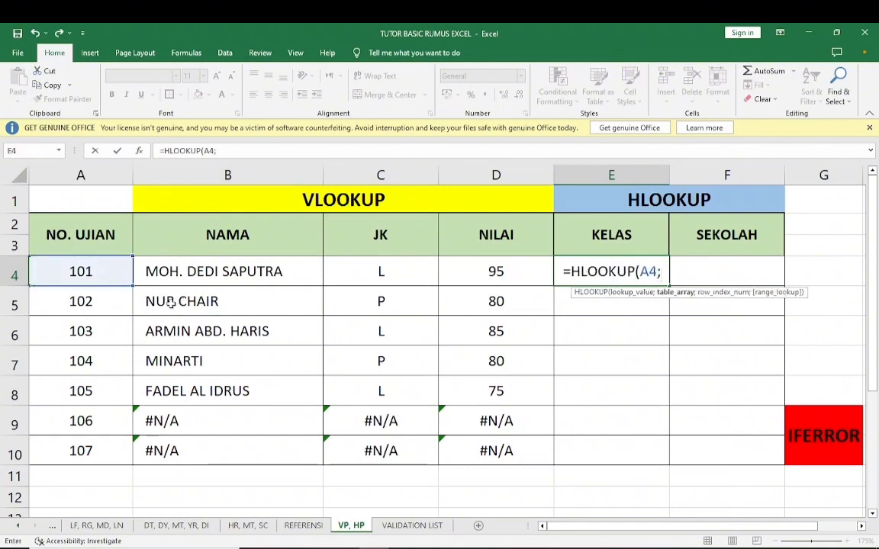
- Use the absolute range $A$12:$J$14 on the REFERENSI sheet as the table array of the E4 HLOOKUP
left_click(303, 526)
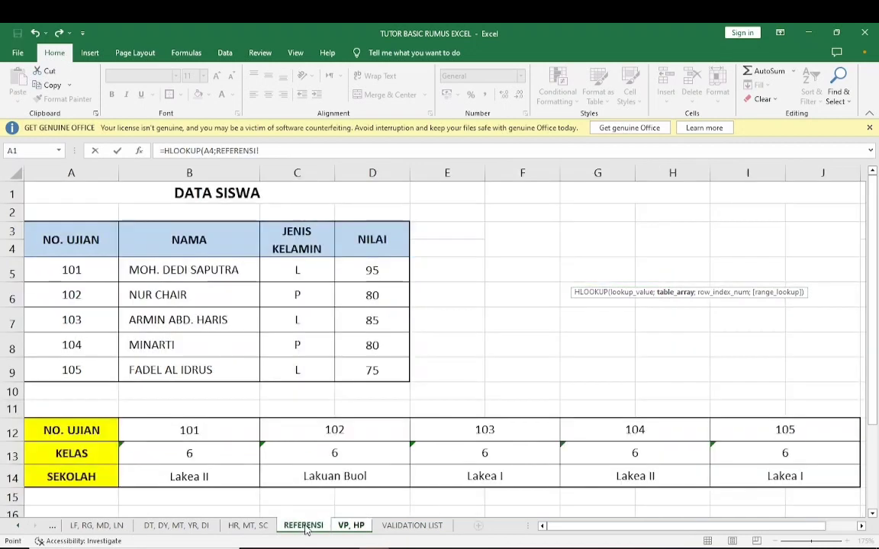
left_click_drag(92, 429, 813, 473)
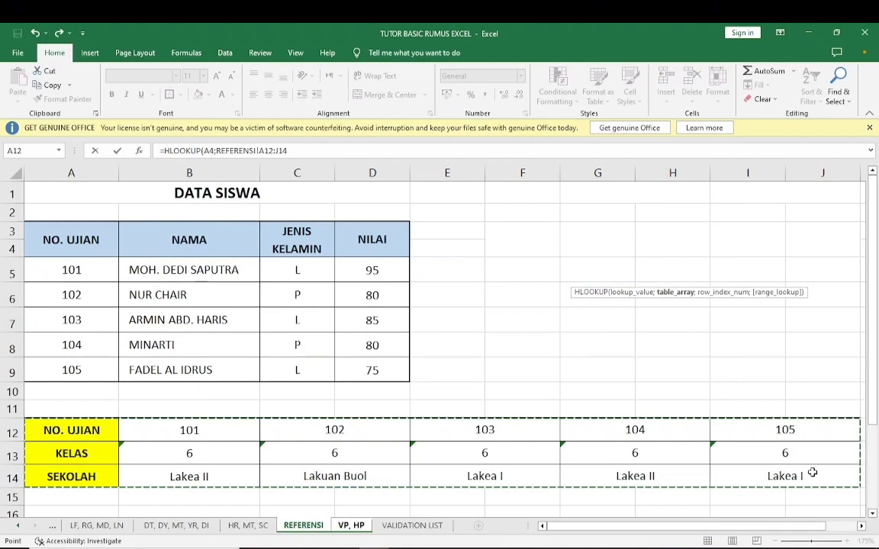
key("F4")
- Complete the E4 HLOOKUP with row index 2 and range lookup 0, and fill it down through E10
type(";2")
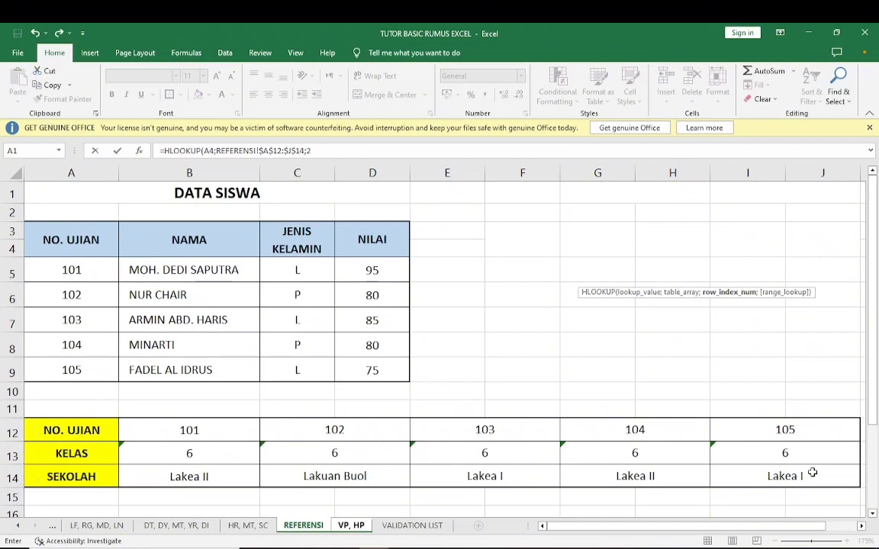
type(";0)")
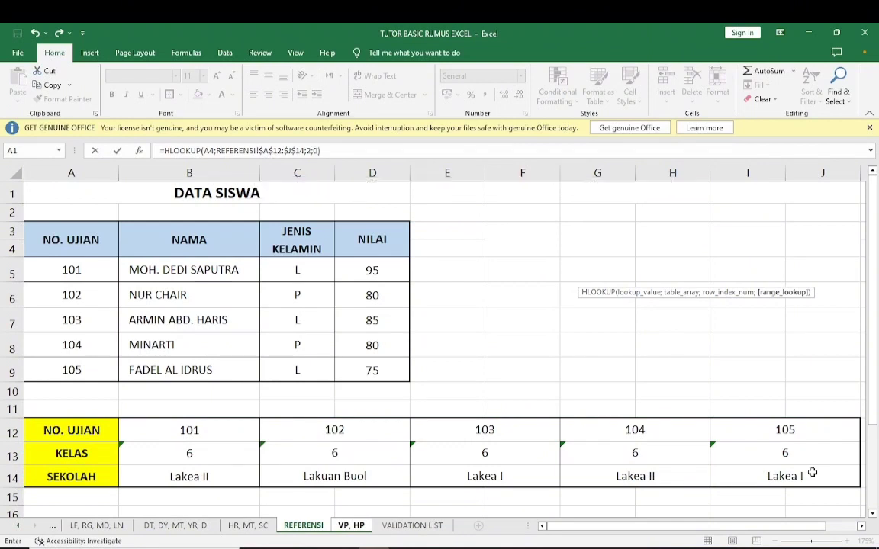
key("Return")
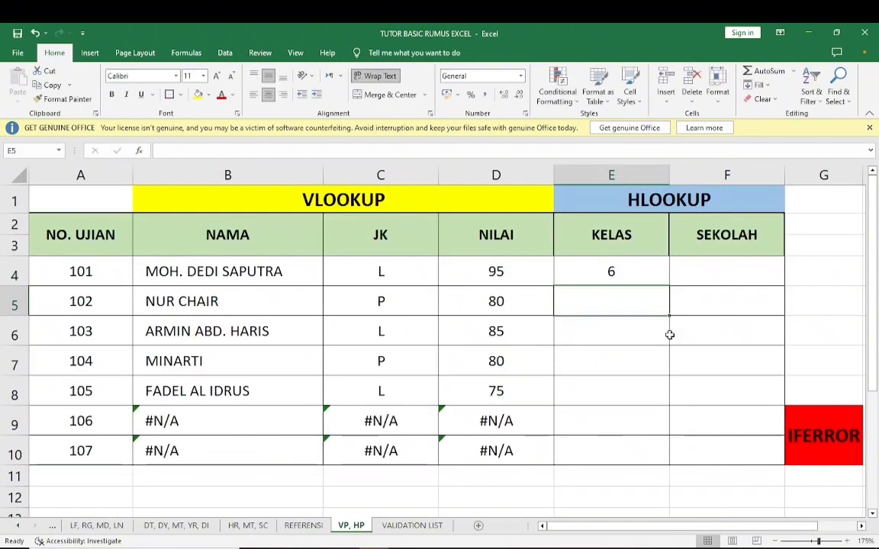
left_click(643, 277)
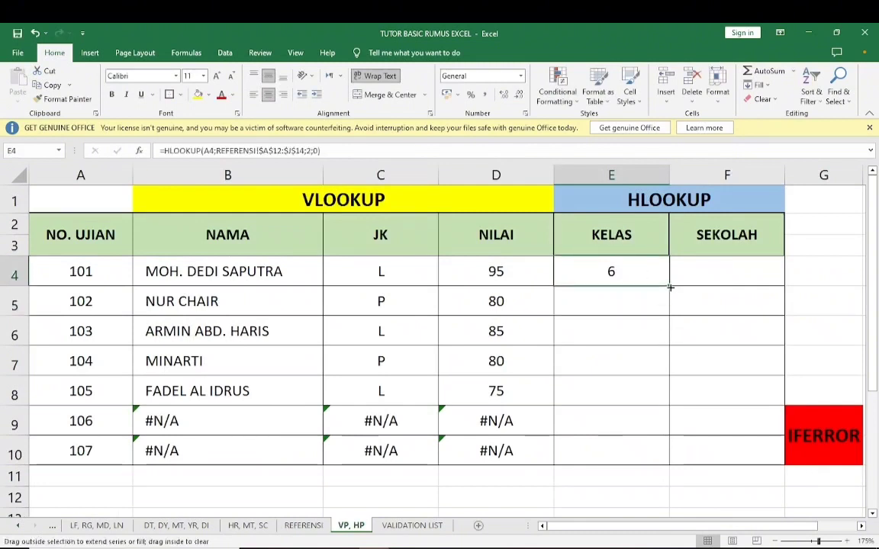
double_click(669, 286)
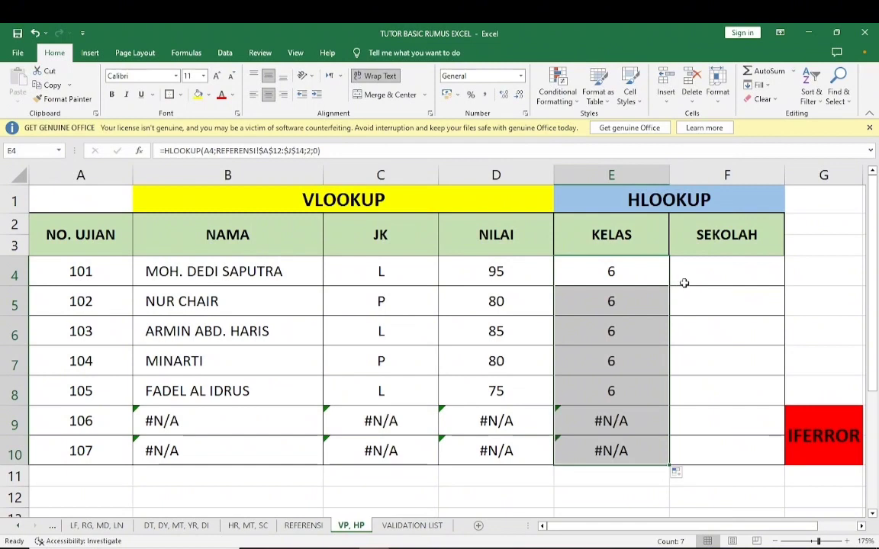
- Start an HLOOKUP formula in F4 of the SEKOLAH column with A4 as the lookup value
left_click(698, 276)
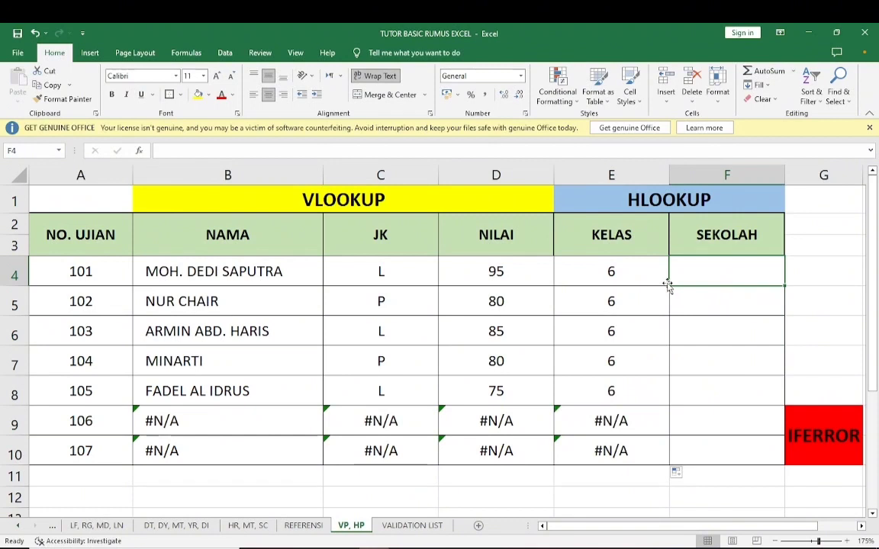
type("=")
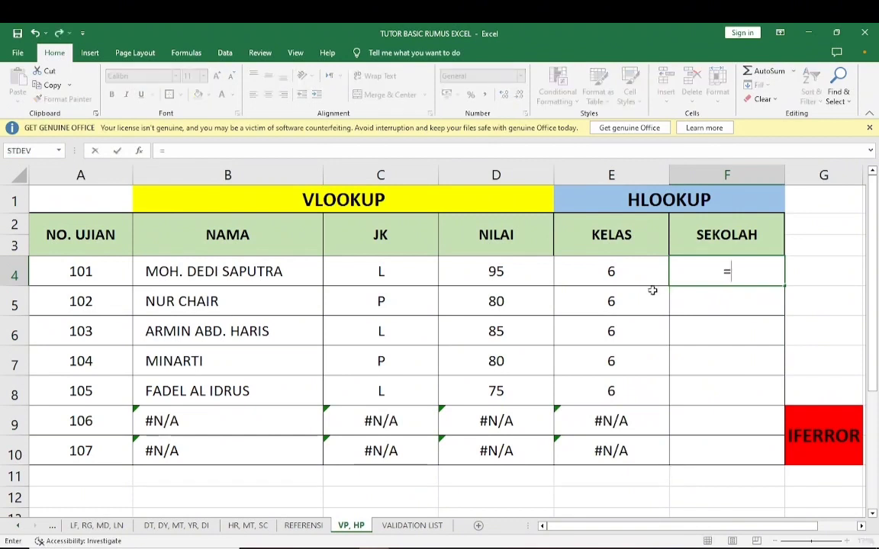
type("HLOOKUP")
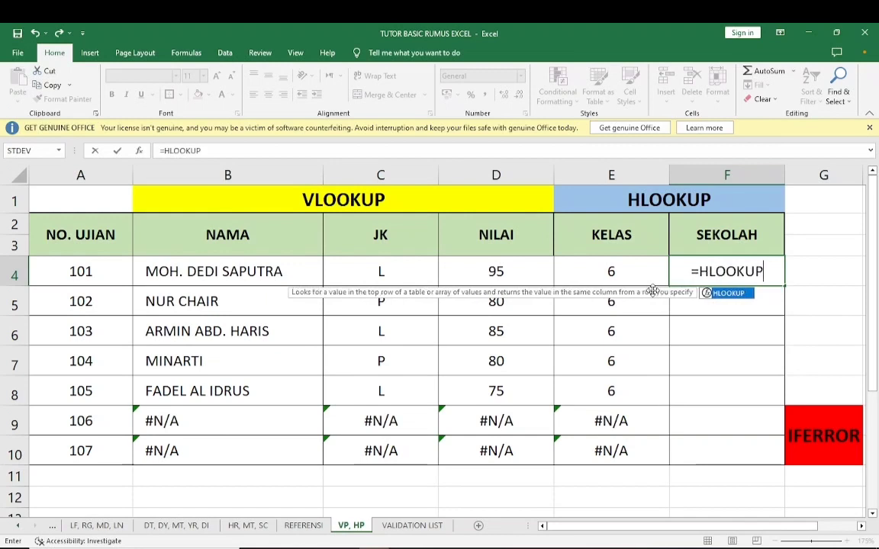
type("(")
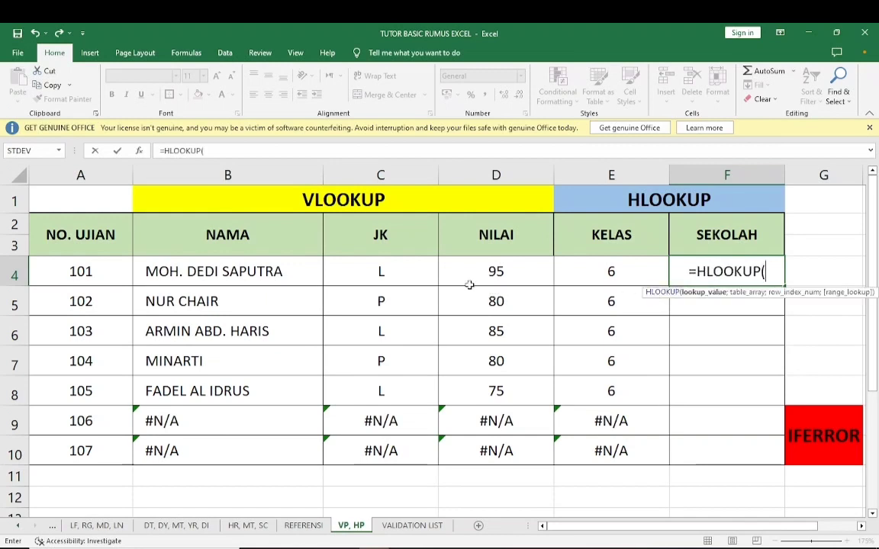
left_click(106, 276)
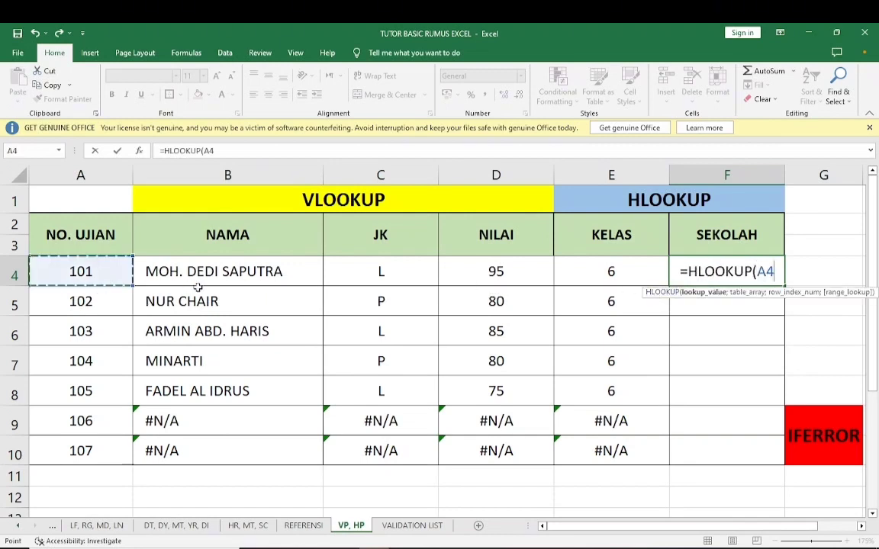
type(";")
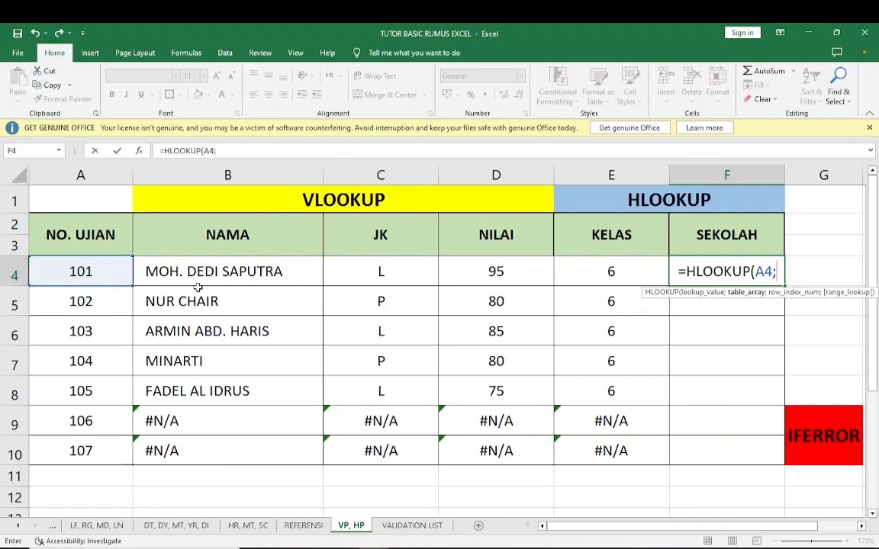
- Use the absolute range $A$12:$J$14 on the REFERENSI sheet as the table array of the F4 HLOOKUP
left_click(302, 526)
left_click_drag(85, 437, 743, 471)
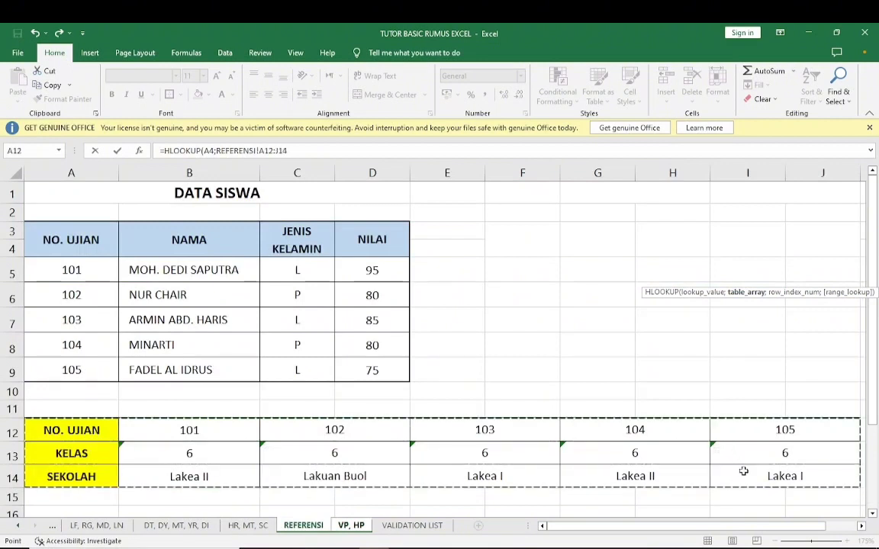
key("F4")
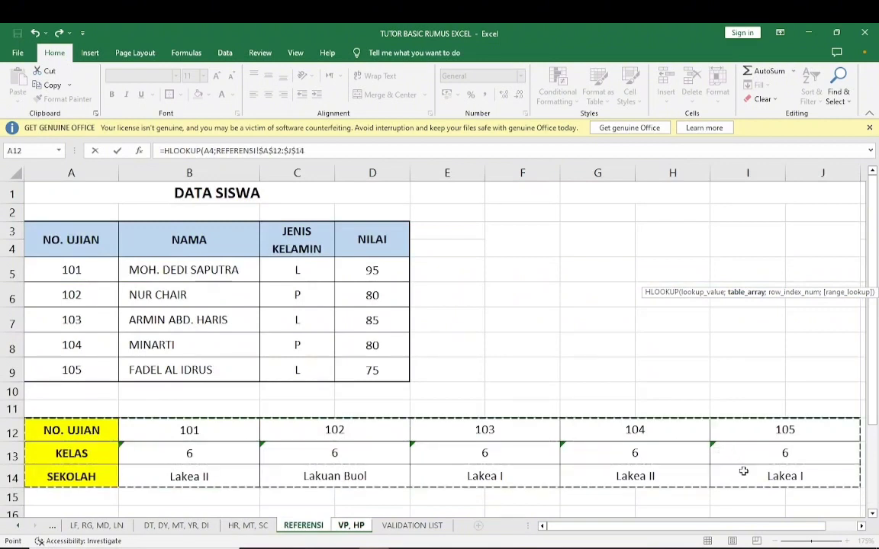
type(";")
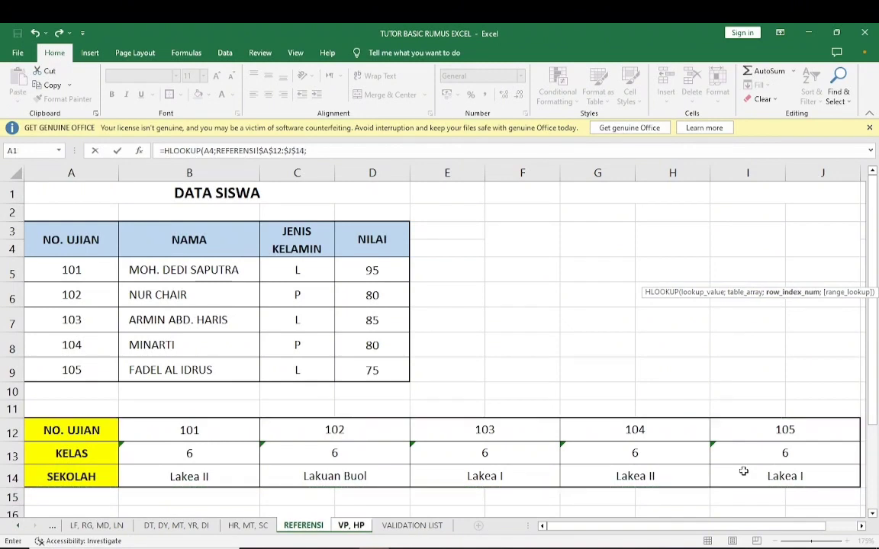
- Complete the F4 HLOOKUP with row index 3 and an empty range lookup argument, and fill it down through F10
type("3")
type(";")
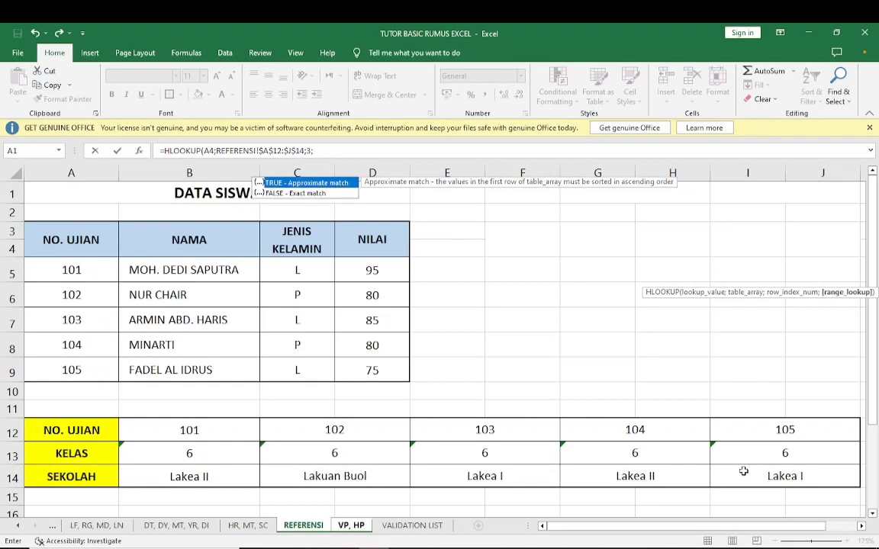
type("0)")
key("Return")
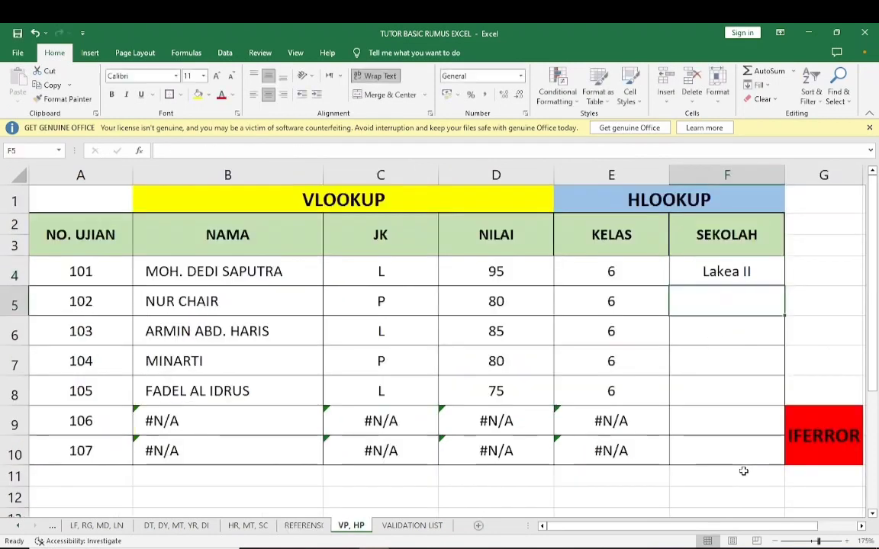
key("Up")
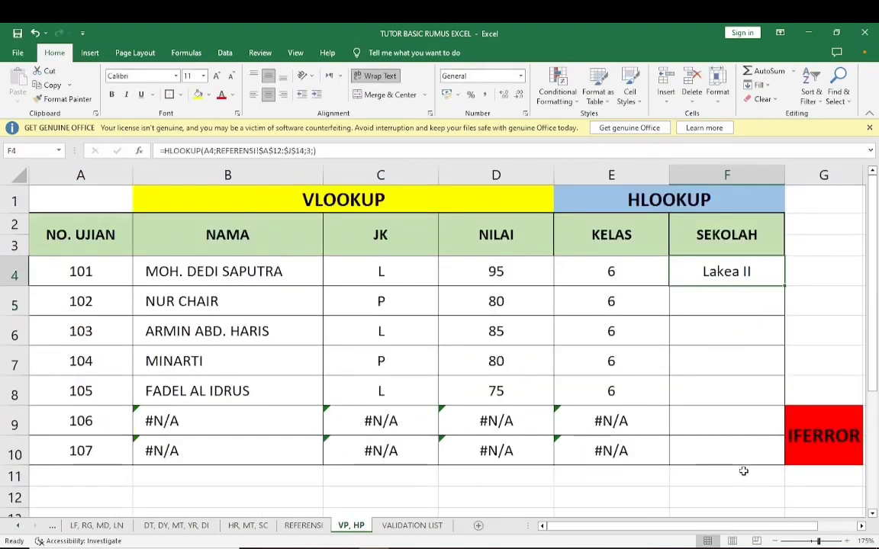
double_click(786, 286)
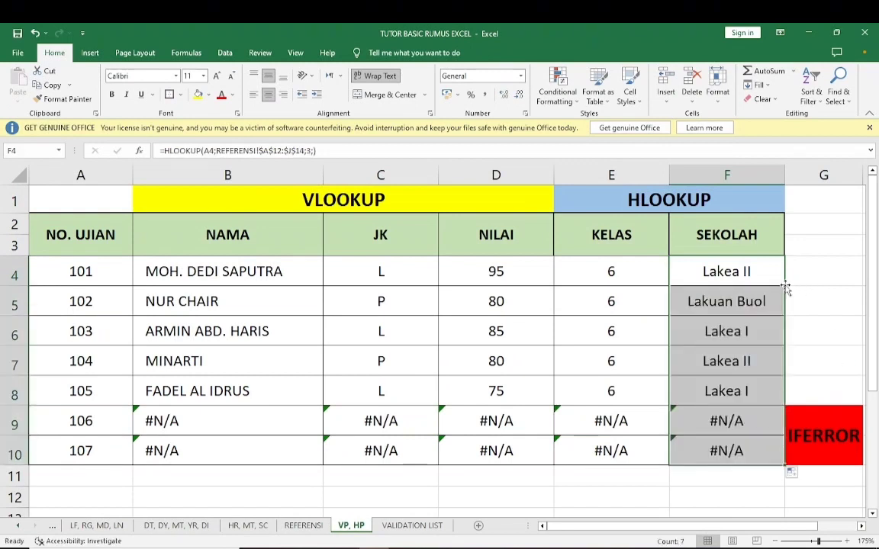
left_click(799, 380)
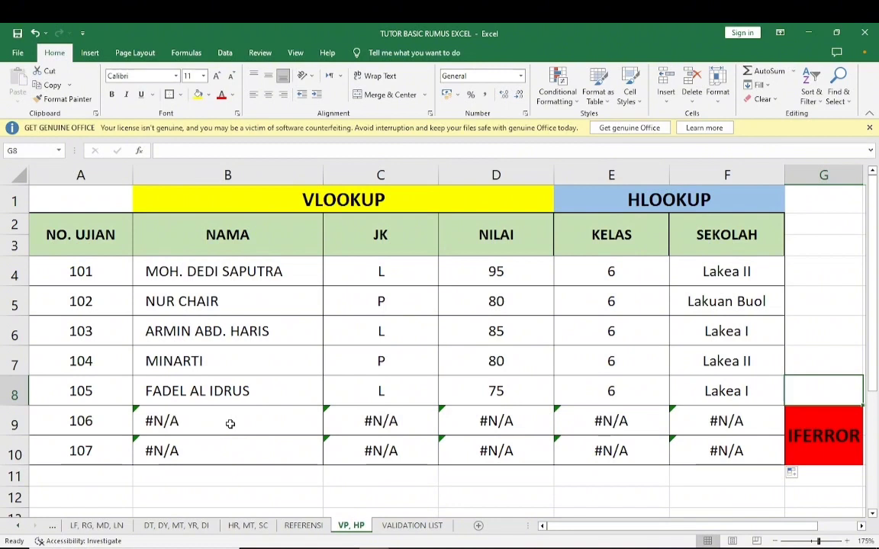
- Check the lookup cells in rows 9 and 10, and insert an opening IFERROR function before VLOOKUP in the B4 formula
left_click_drag(72, 419, 707, 441)
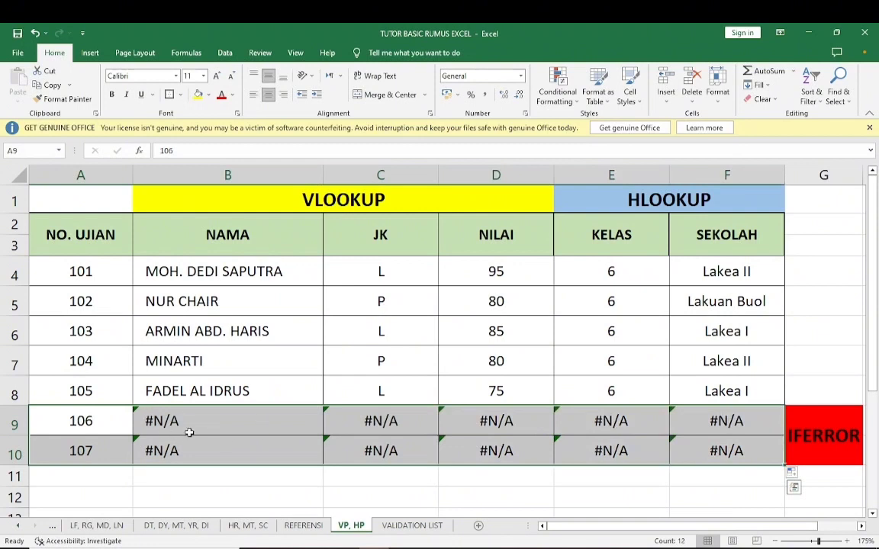
left_click(213, 424)
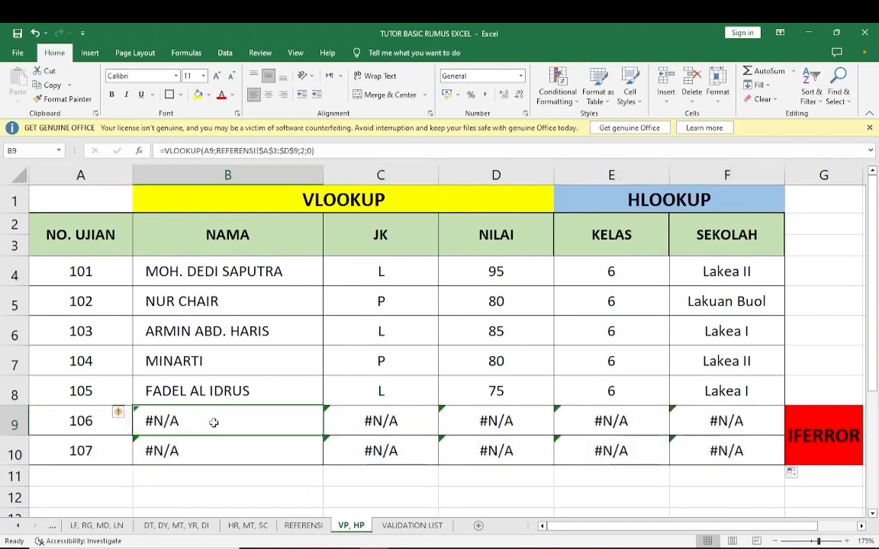
left_click(214, 275)
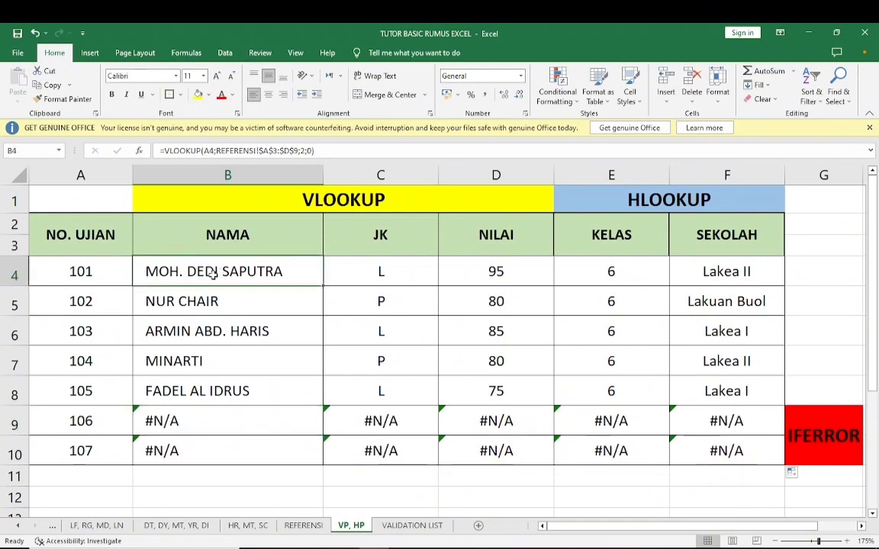
double_click(213, 275)
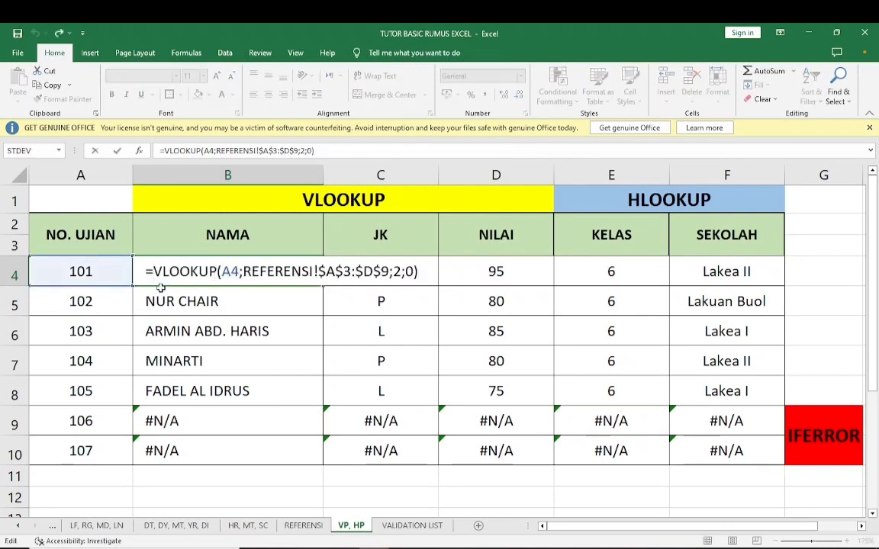
type("IFERROR")
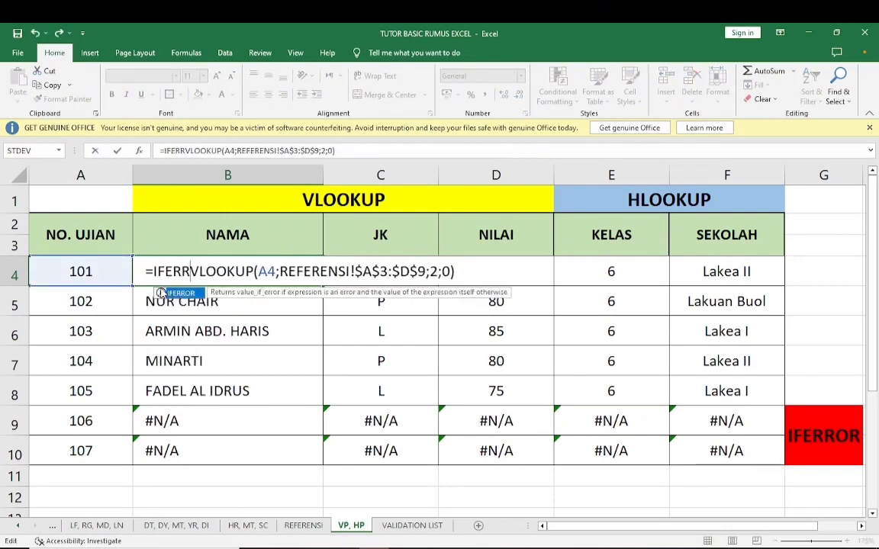
type("(")
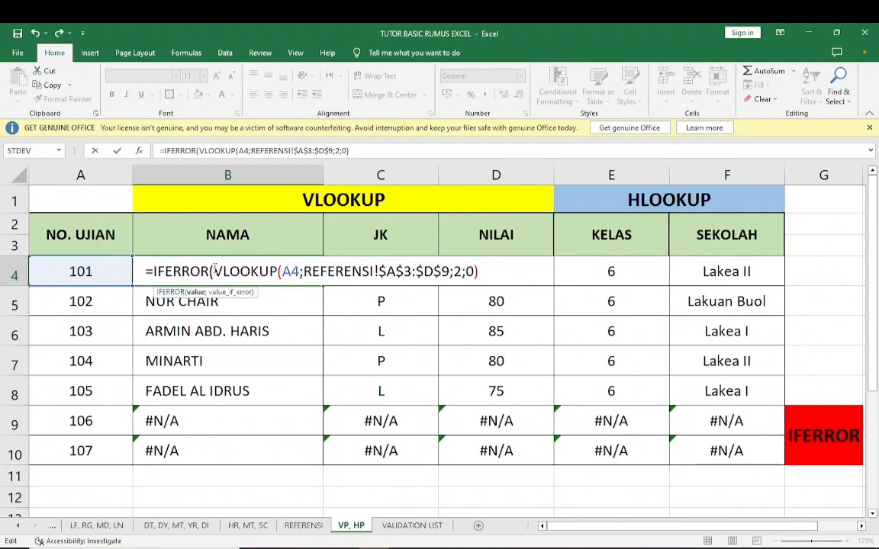
- Complete the B4 IFERROR formula around the existing VLOOKUP with "DATA KOSONG" as the value if error
key("shift+Right")
key("shift+Right")
key("shift+Right")
key("shift+Right")
key("shift+Right")
key("shift+Right")
key("shift+Right")
key("shift+Right")
key("shift+Right")
key("shift+Right")
key("shift+Right")
key("shift+Right")
key("shift+Right")
key("shift+Right")
key("shift+Right")
key("shift+Right")
key("shift+Right")
key("shift+Right")
key("shift+Right")
key("shift+Right")
key("shift+Right")
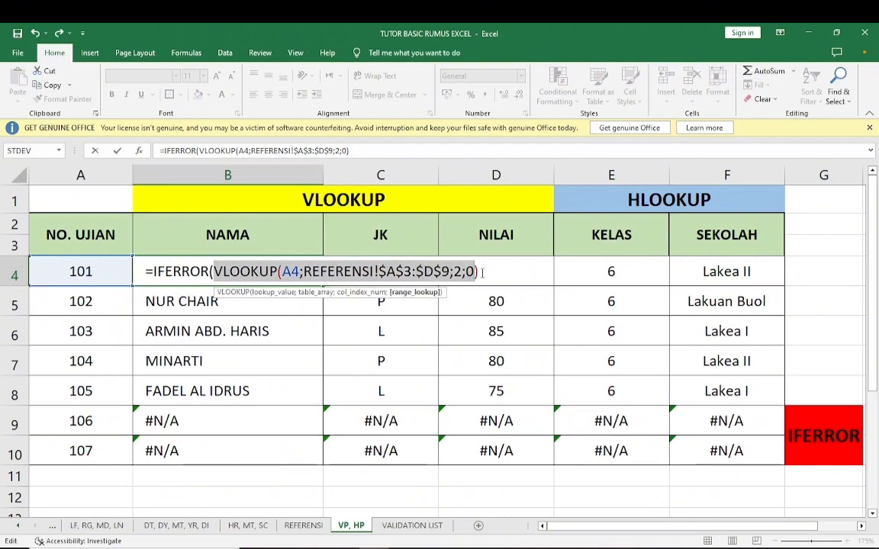
key("Right")
type(";")
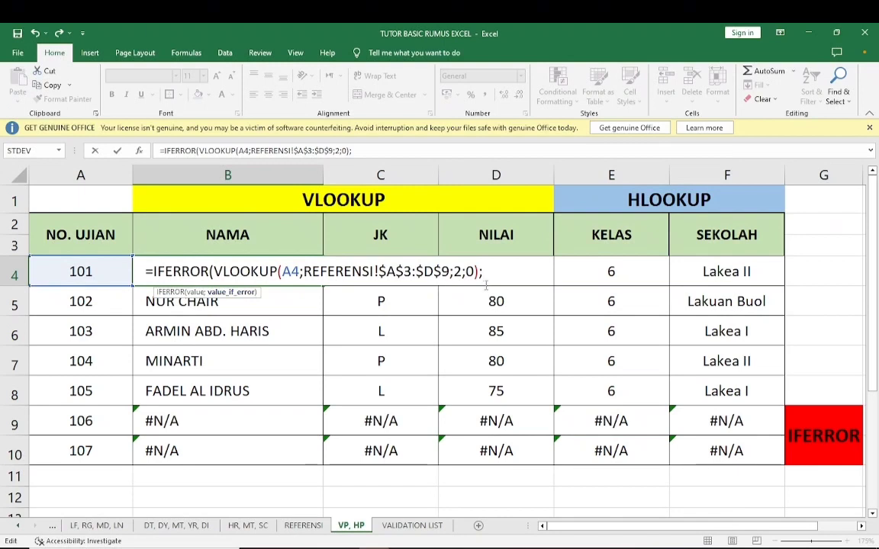
type("\"DA")
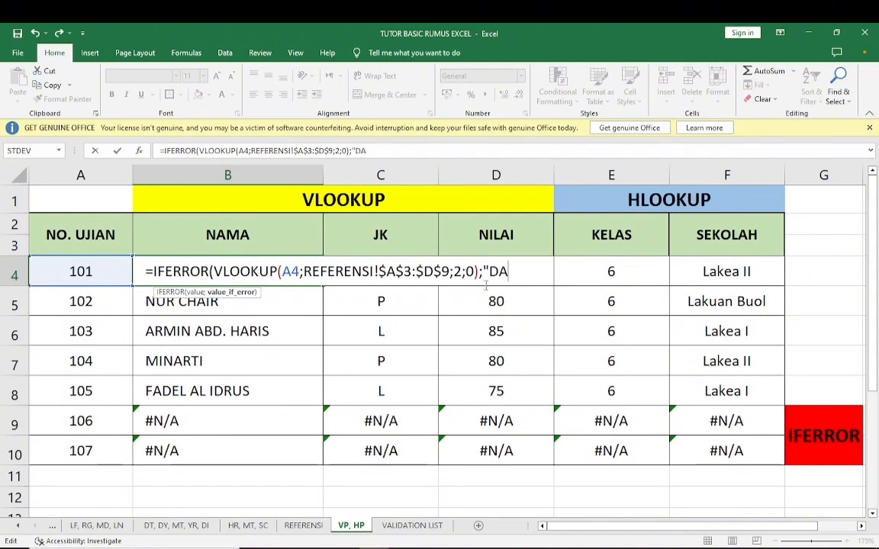
type("TA KOSON")
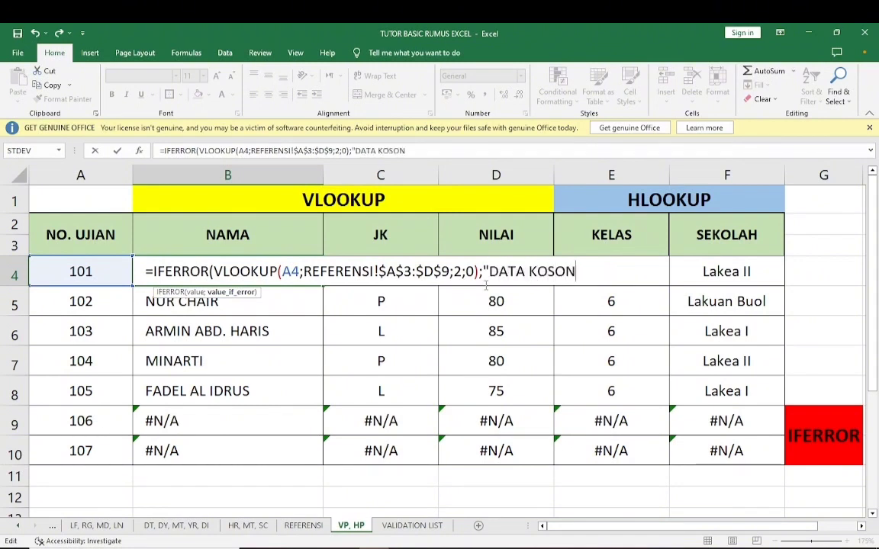
type("G\"")
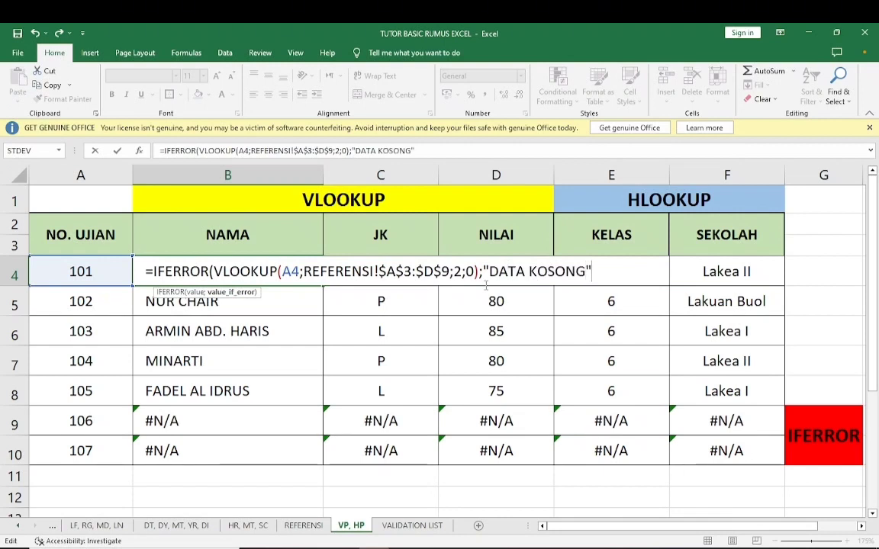
type(")")
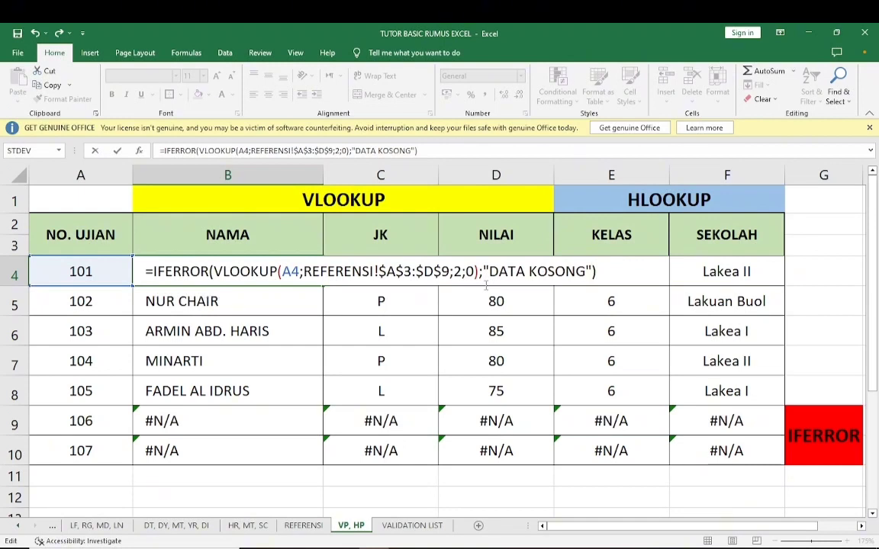
key("Return")
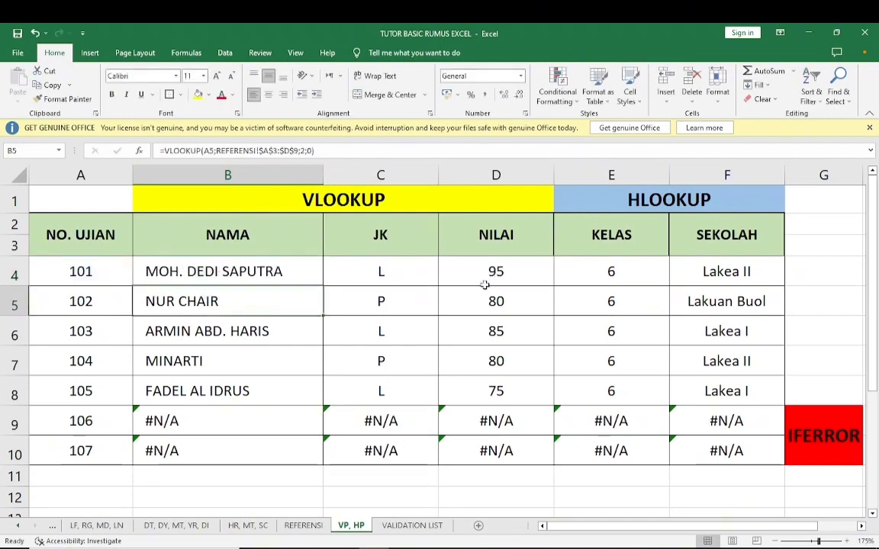
- Fill the B4 IFERROR formula down through B10 and check it against the lookup cells in the other columns
left_click(293, 273)
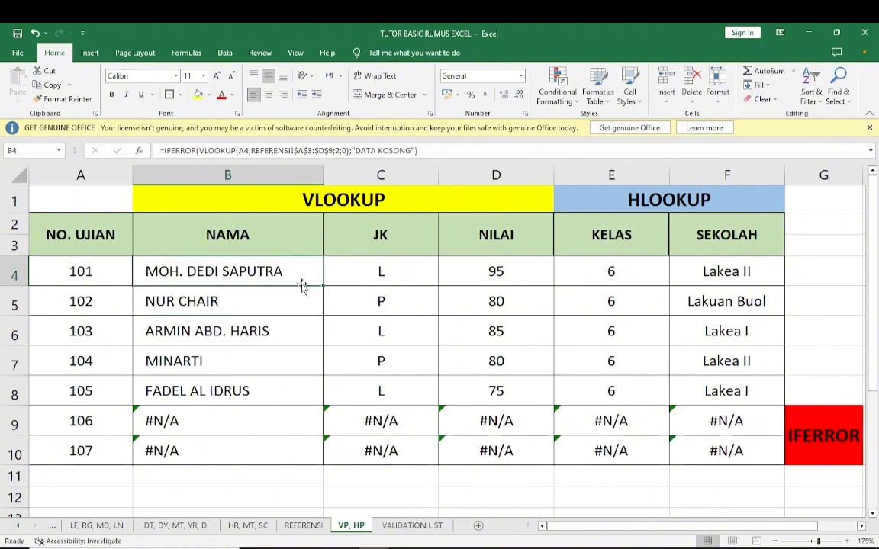
left_click_drag(323, 286, 307, 454)
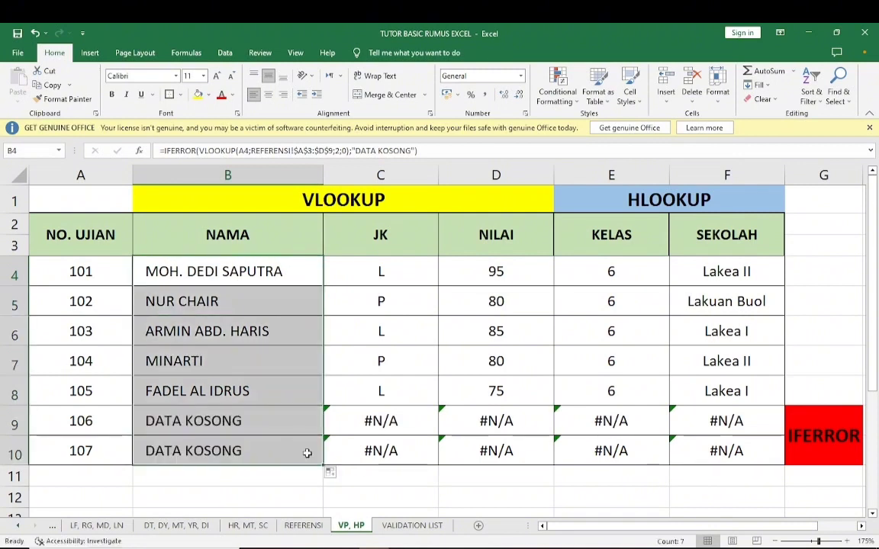
left_click(278, 420)
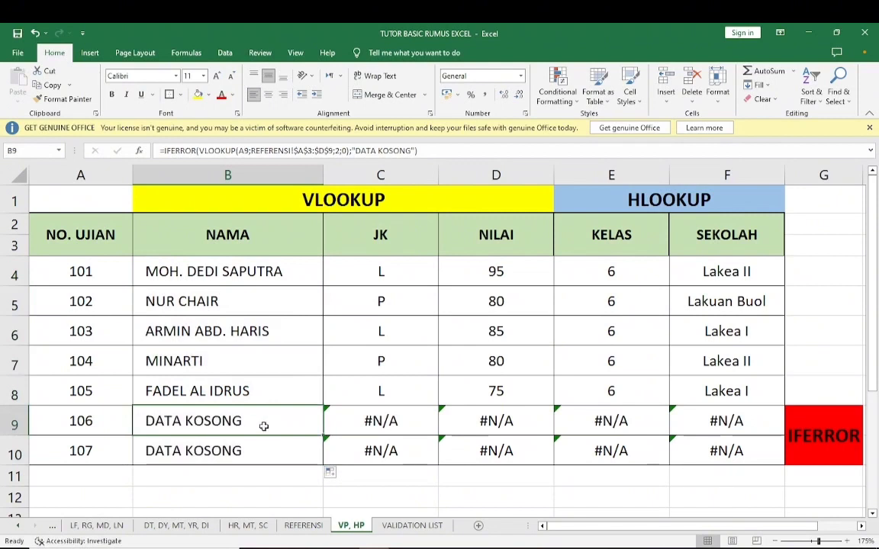
left_click(269, 447)
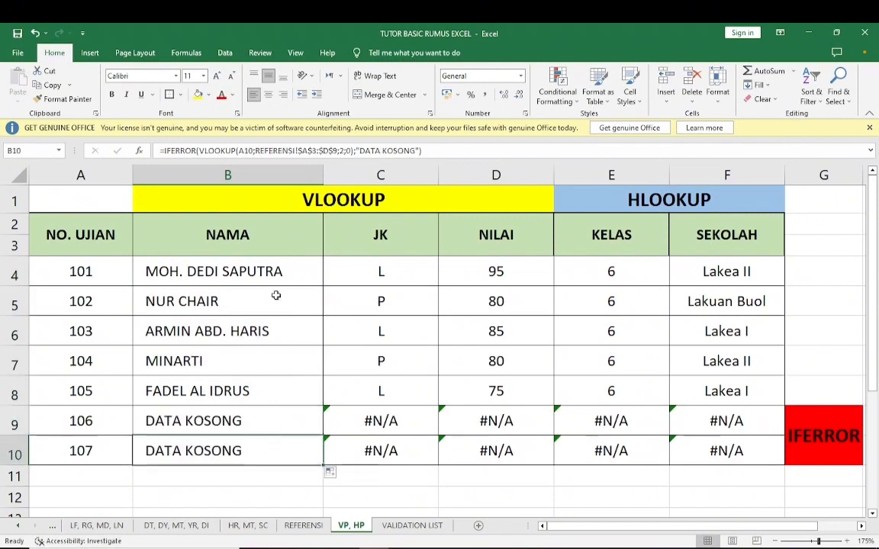
left_click(280, 271)
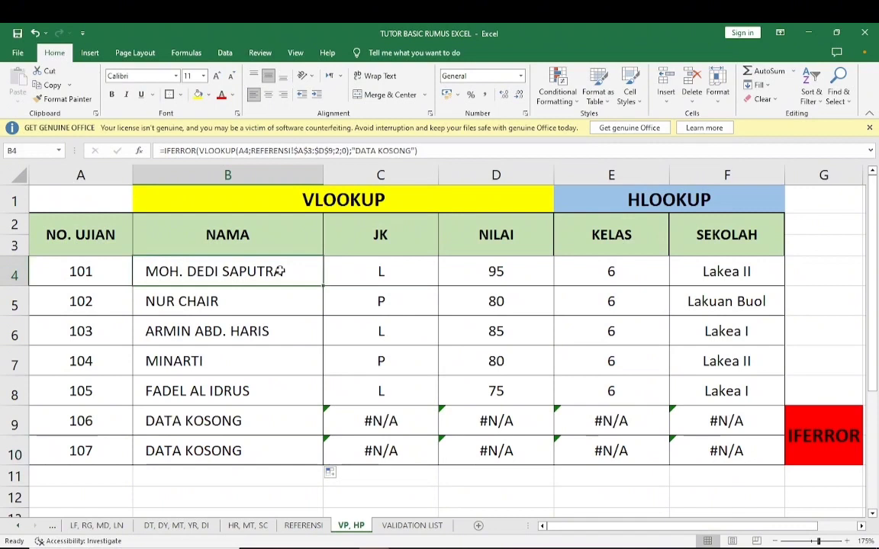
left_click_drag(345, 272, 674, 449)
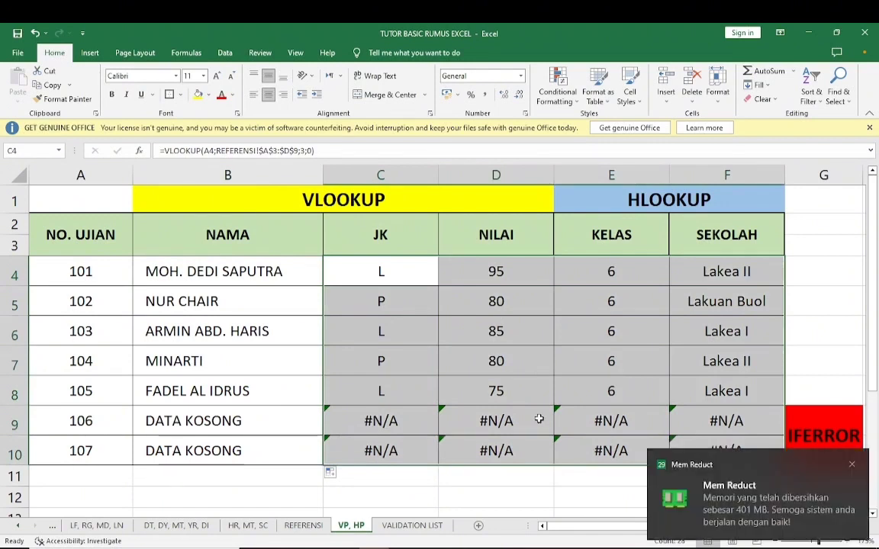
- Switch to the VALIDATION LIST sheet and review the JENIS KELAMIN column and its source options in J7:J8
left_click(419, 526)
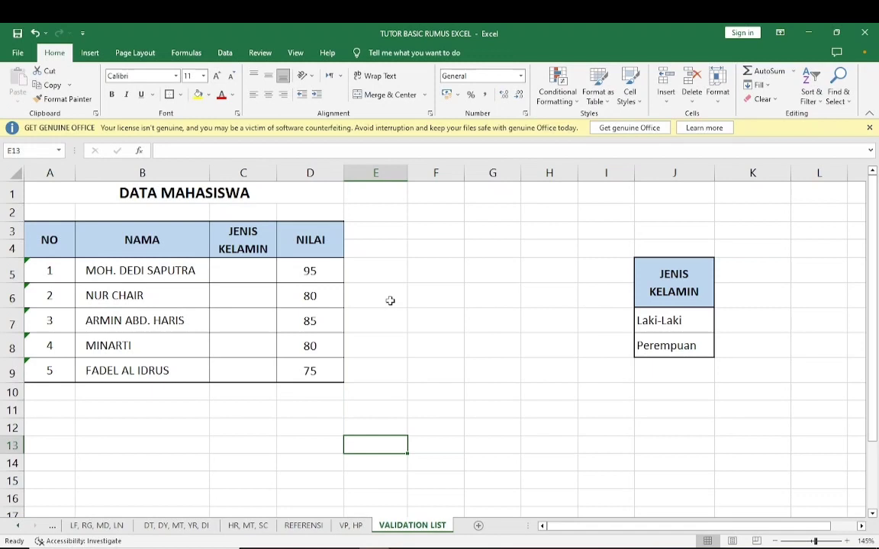
left_click(256, 282)
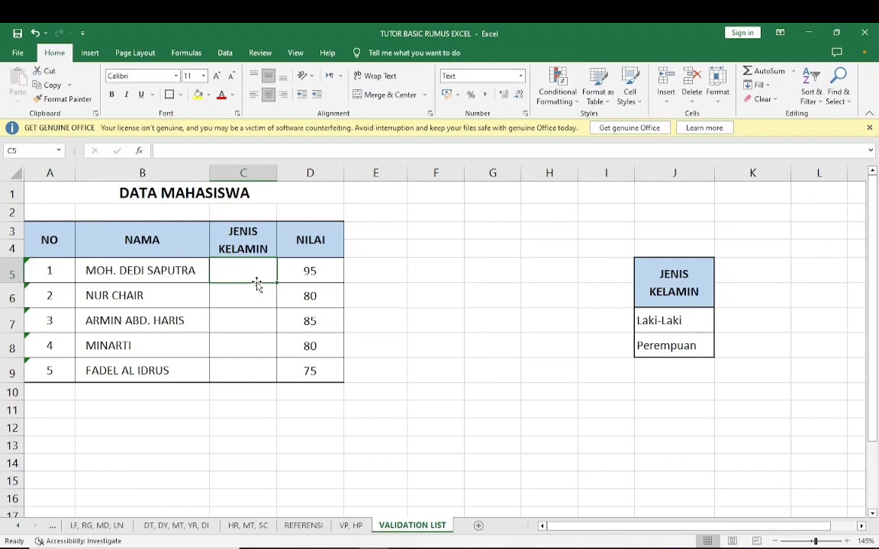
left_click(674, 278)
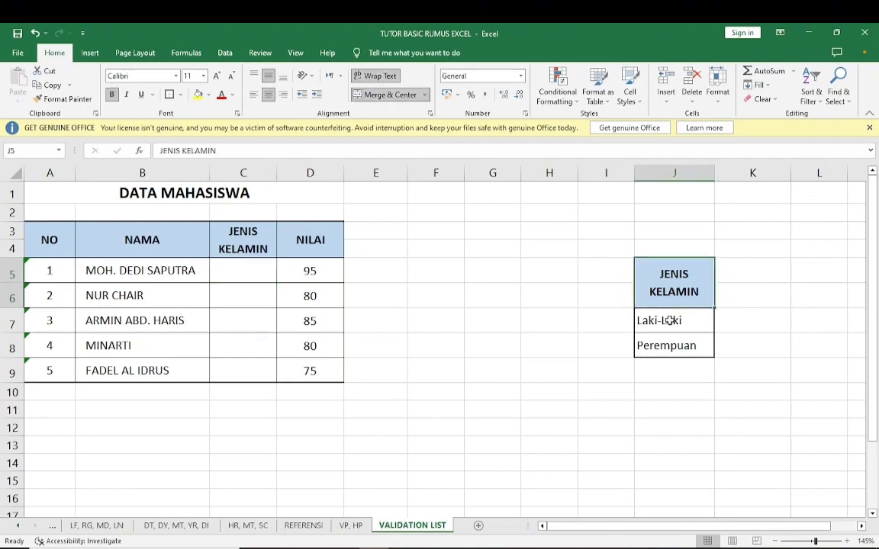
left_click_drag(669, 320, 671, 342)
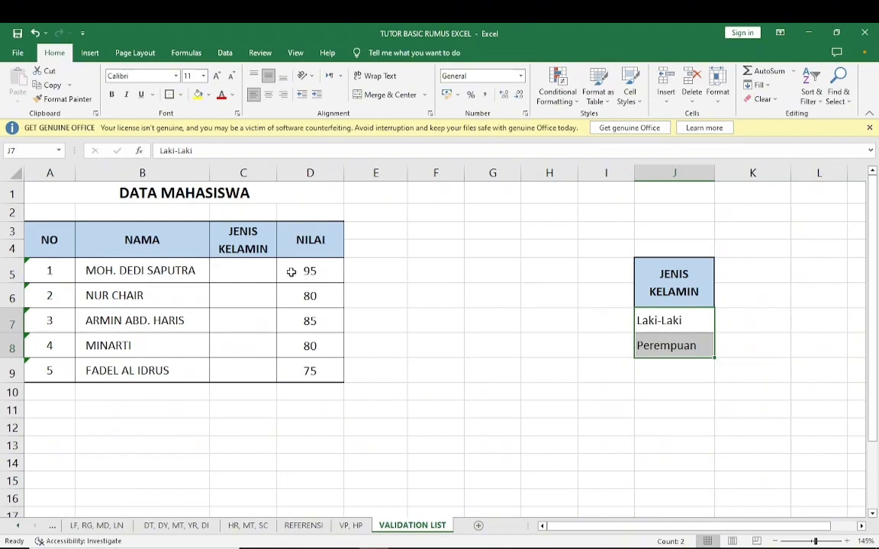
- Add data validation to C5 that allows a List with the source range =$J$7:$J$8
left_click(238, 270)
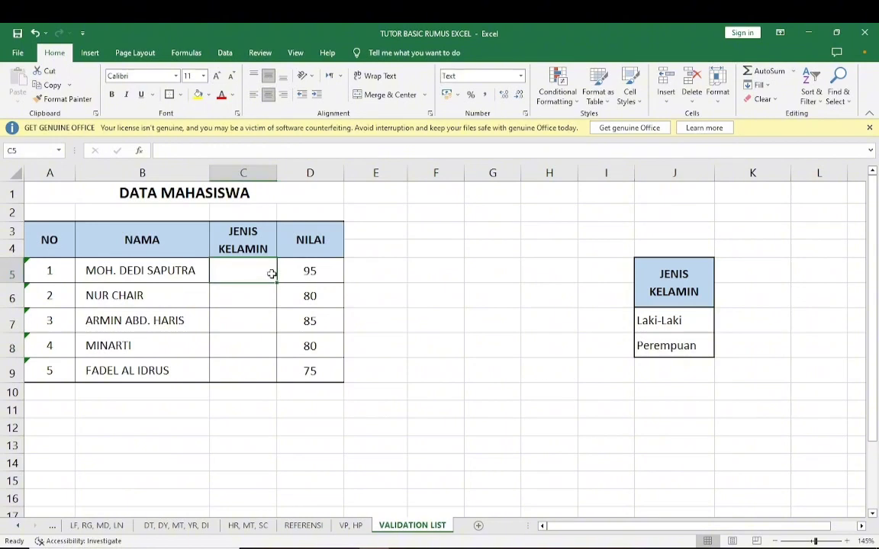
left_click(225, 53)
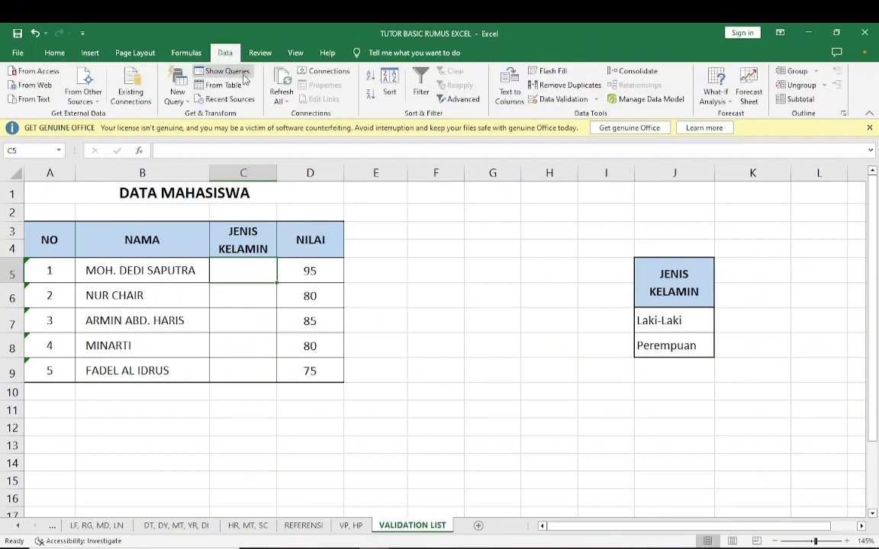
left_click(559, 103)
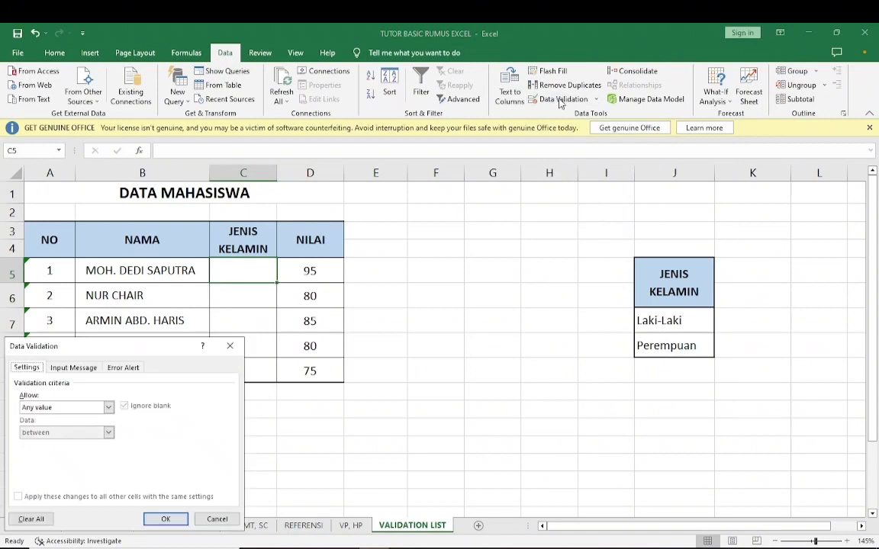
left_click_drag(151, 351, 492, 290)
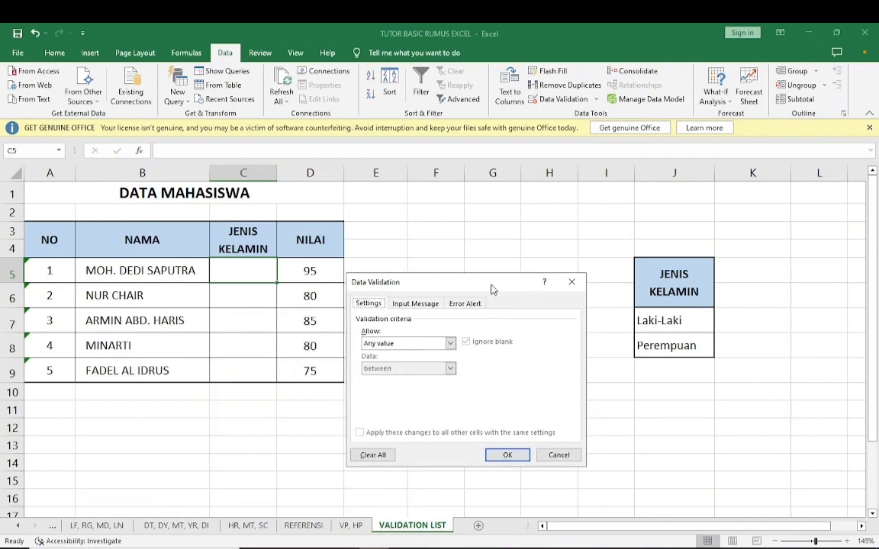
left_click(450, 345)
left_click(393, 378)
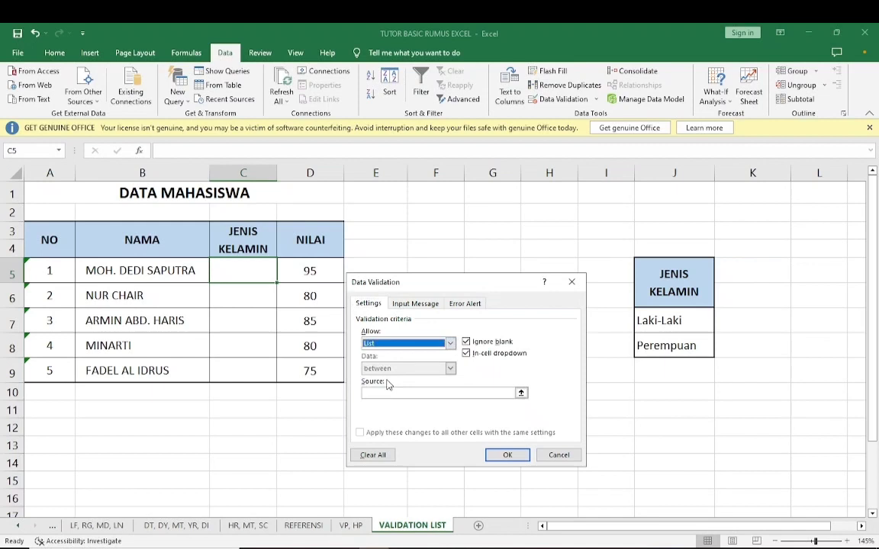
left_click(521, 393)
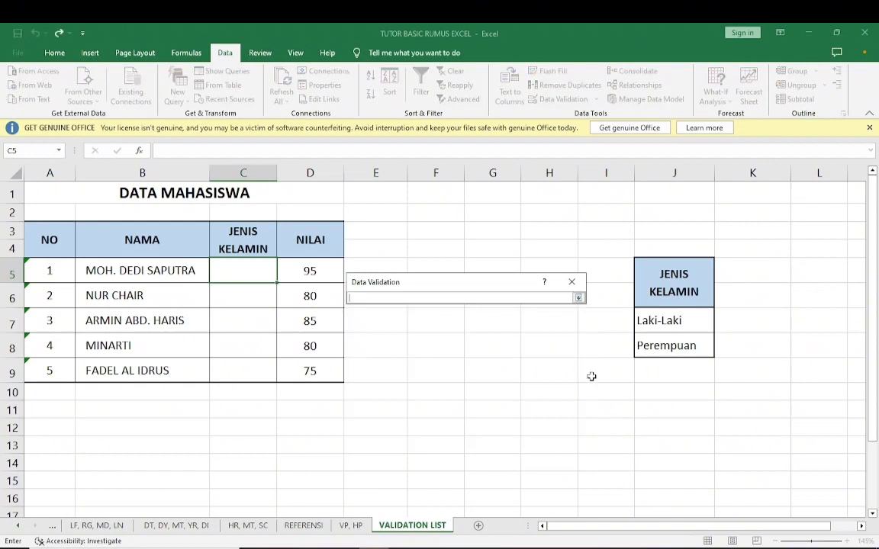
left_click_drag(667, 328, 664, 347)
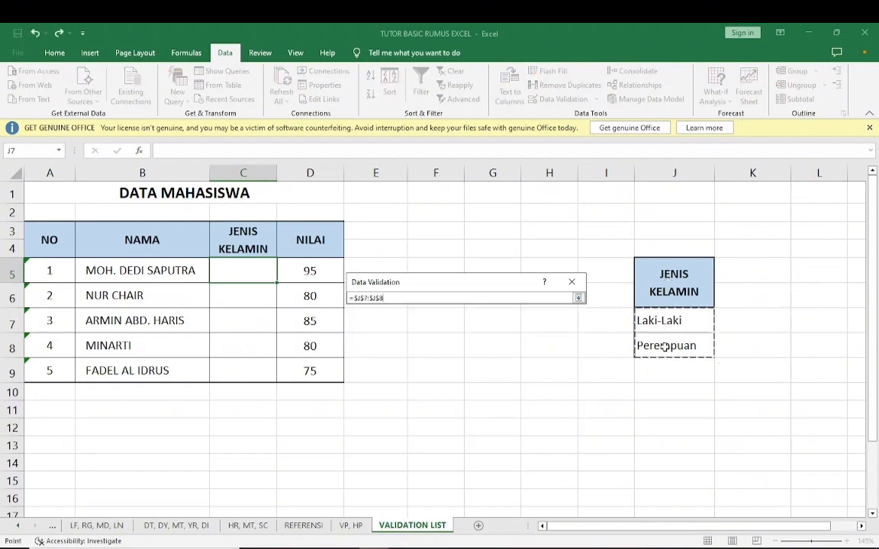
left_click(578, 298)
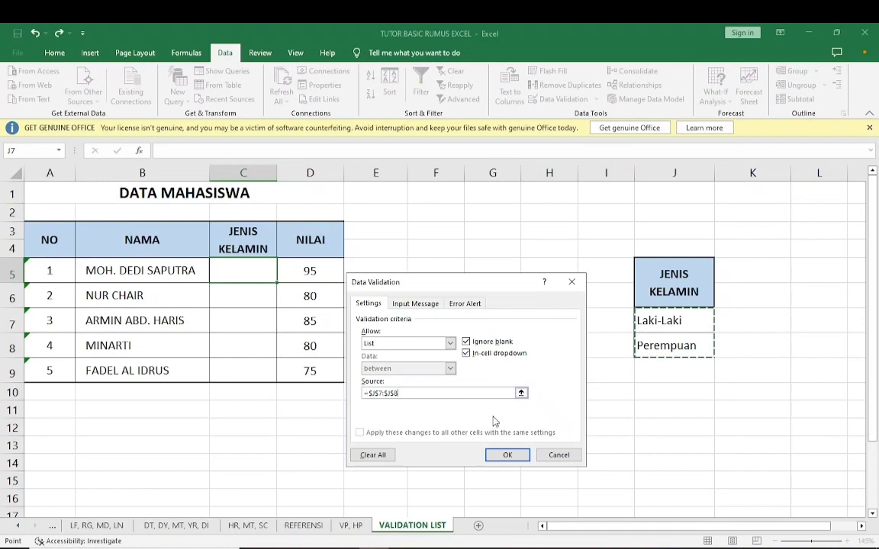
left_click(507, 454)
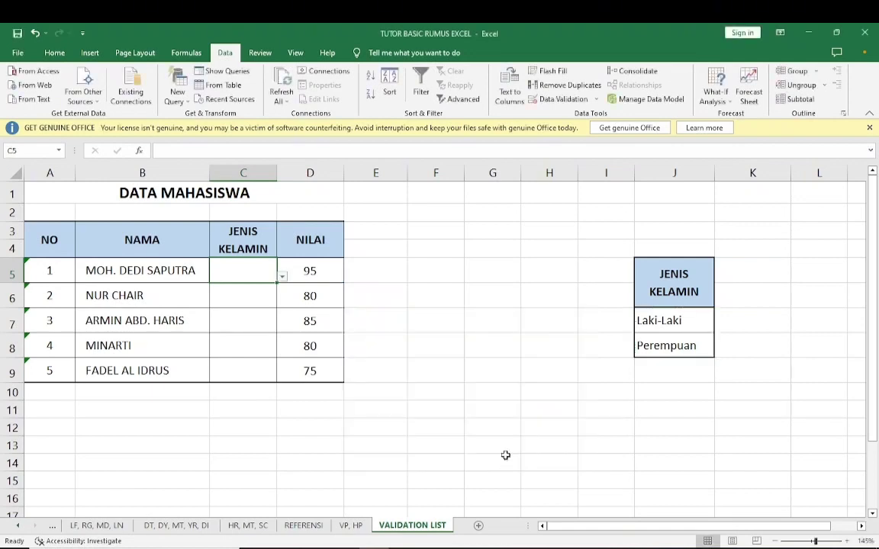
- Choose Laki-Laki from the validation list in C5 and copy that cell to C6:C9
left_click(282, 278)
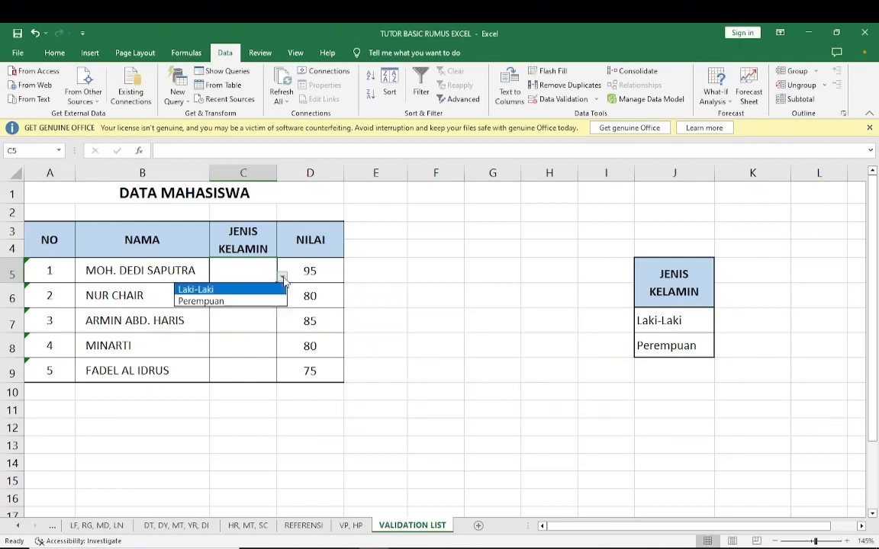
left_click(234, 294)
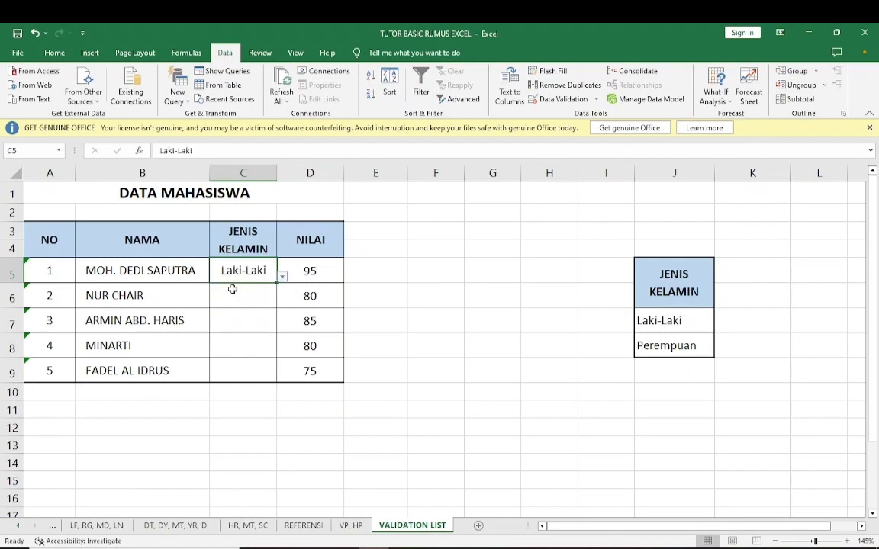
left_click(240, 287)
left_click(241, 270)
key("ctrl+c")
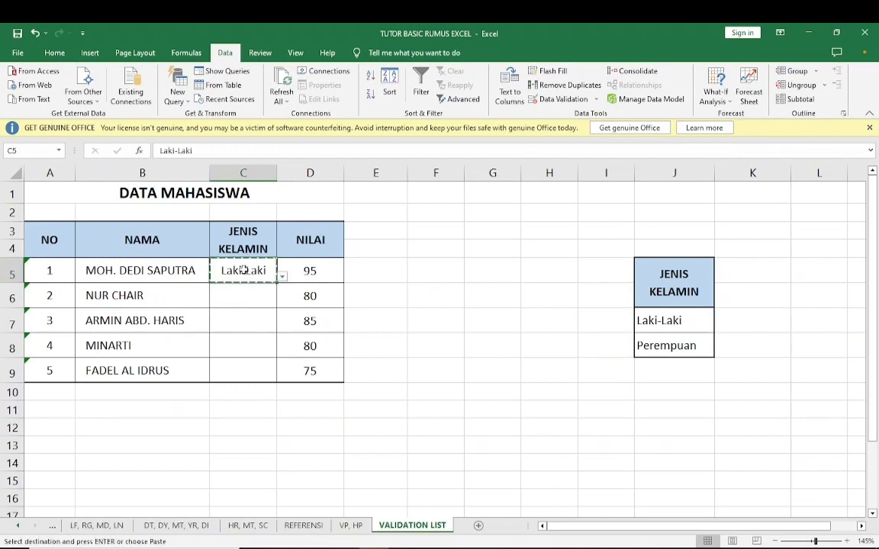
left_click_drag(244, 290, 244, 362)
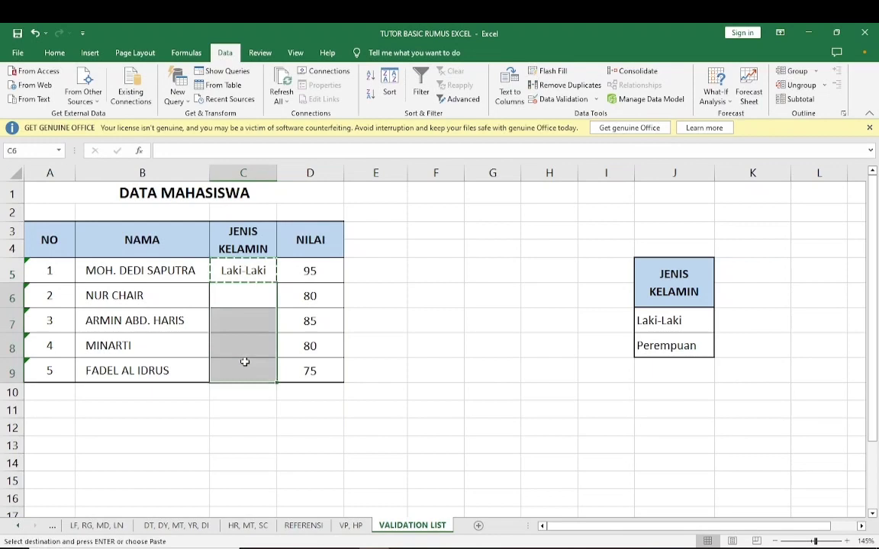
key("ctrl+v")
- Change JENIS KELAMIN to Perempuan in C6 and C8 using their validation lists
left_click(262, 298)
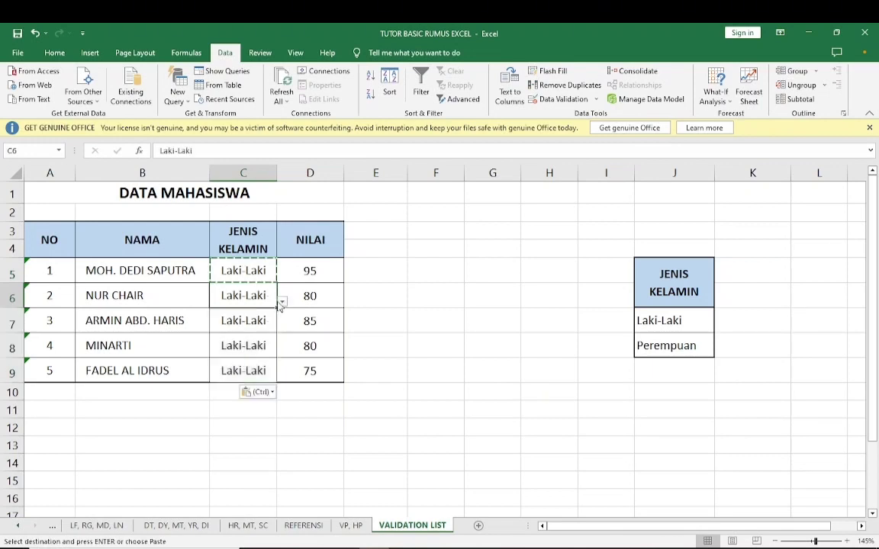
left_click(281, 301)
left_click(236, 328)
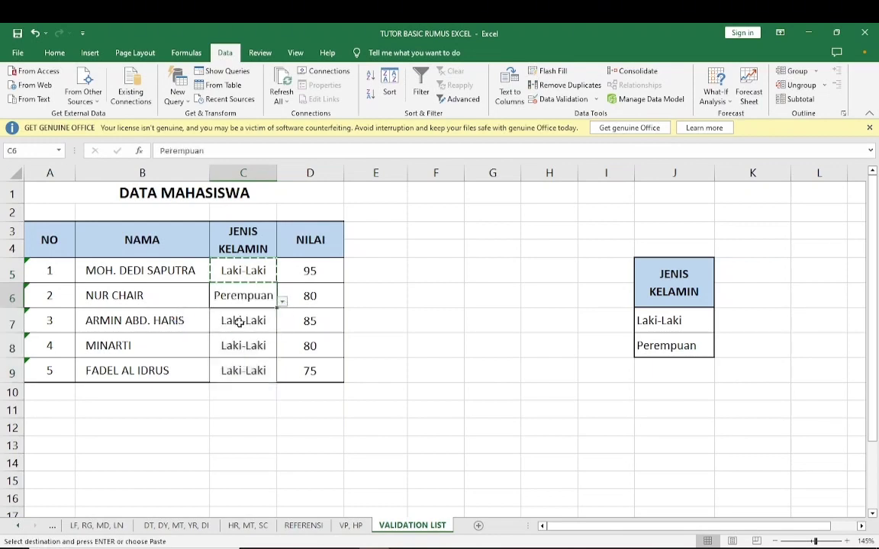
left_click(237, 319)
left_click(254, 345)
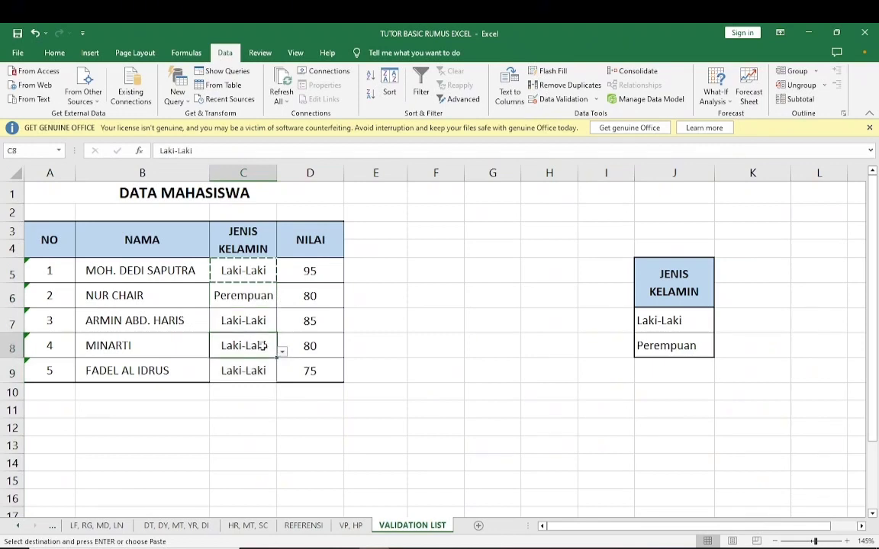
left_click(282, 352)
left_click(202, 373)
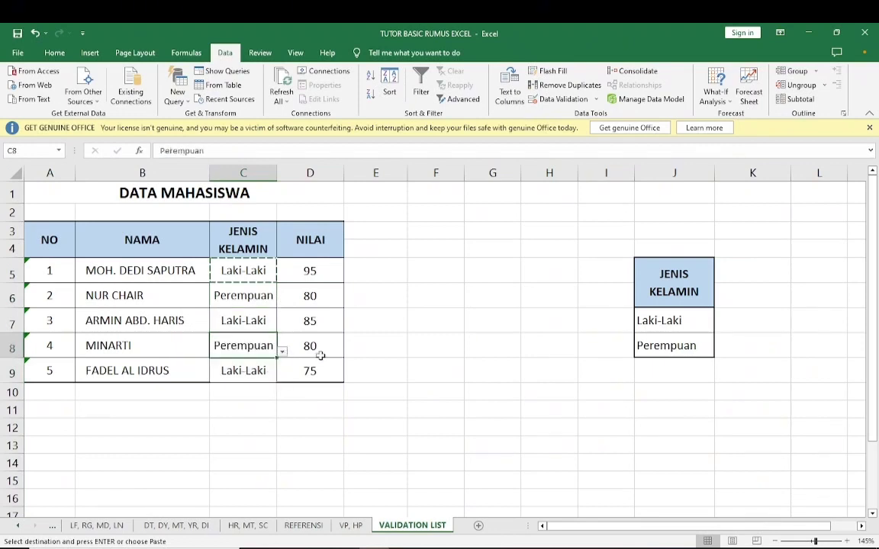
left_click(374, 297)
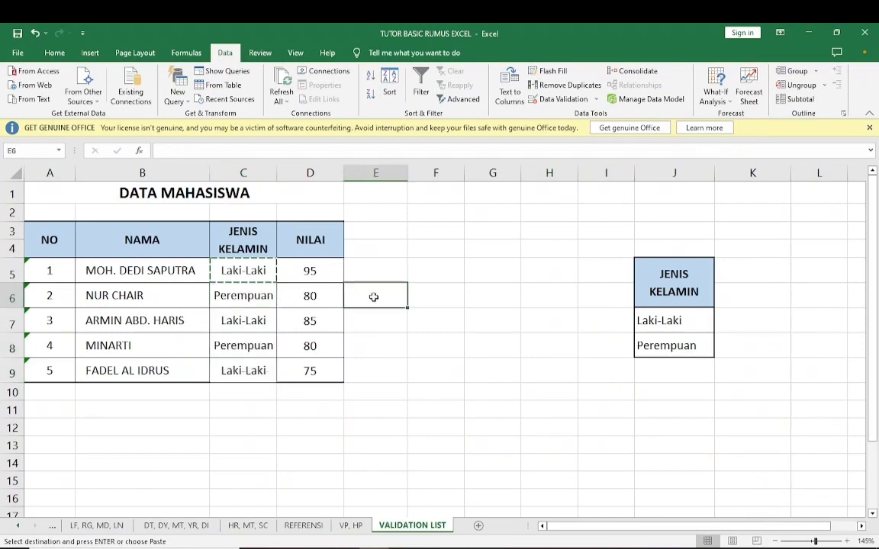